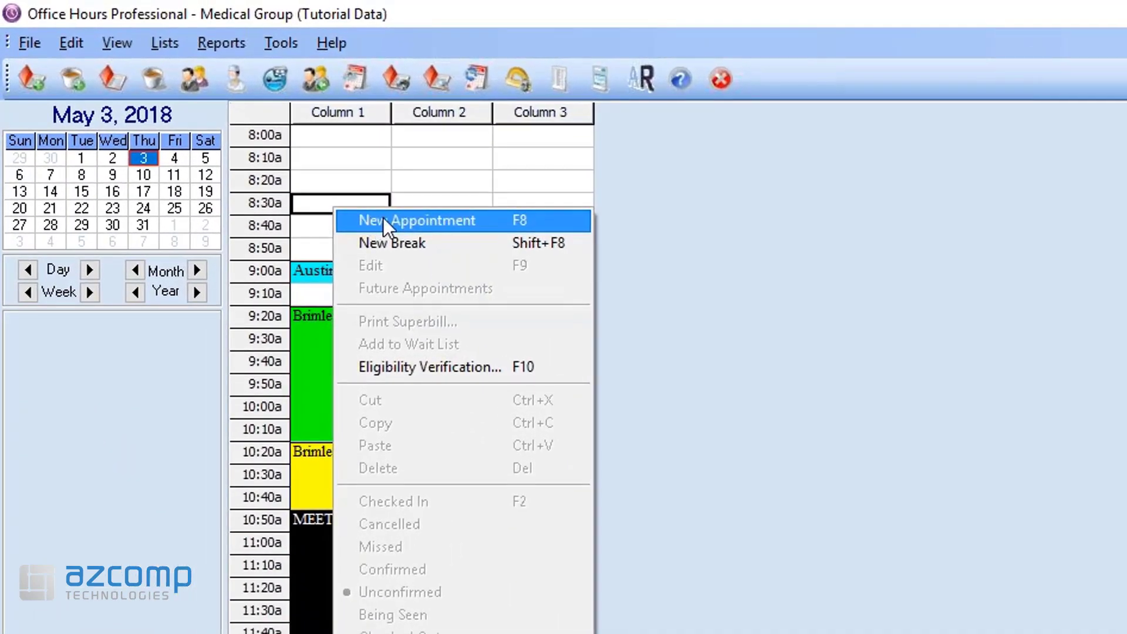
# Start a new appointment in the 8:30 AM Column 1 slot on May 3, 2018
pyautogui.click(389, 220)
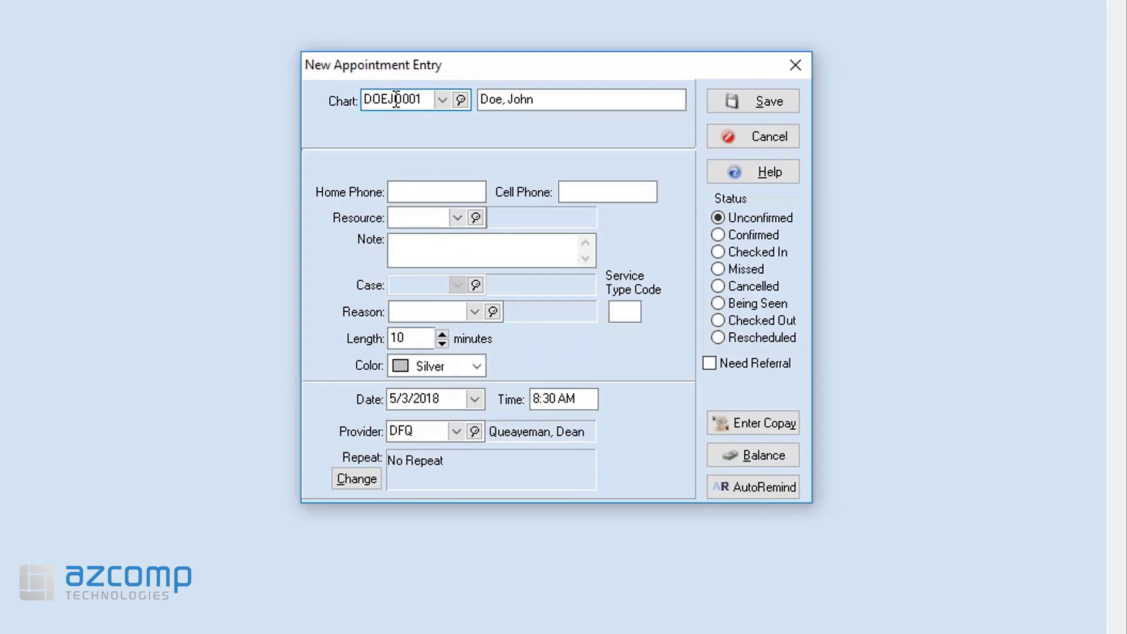
# Open a blank New Patient form from the Chart field, then discard it
pyautogui.rightClick(396, 100)
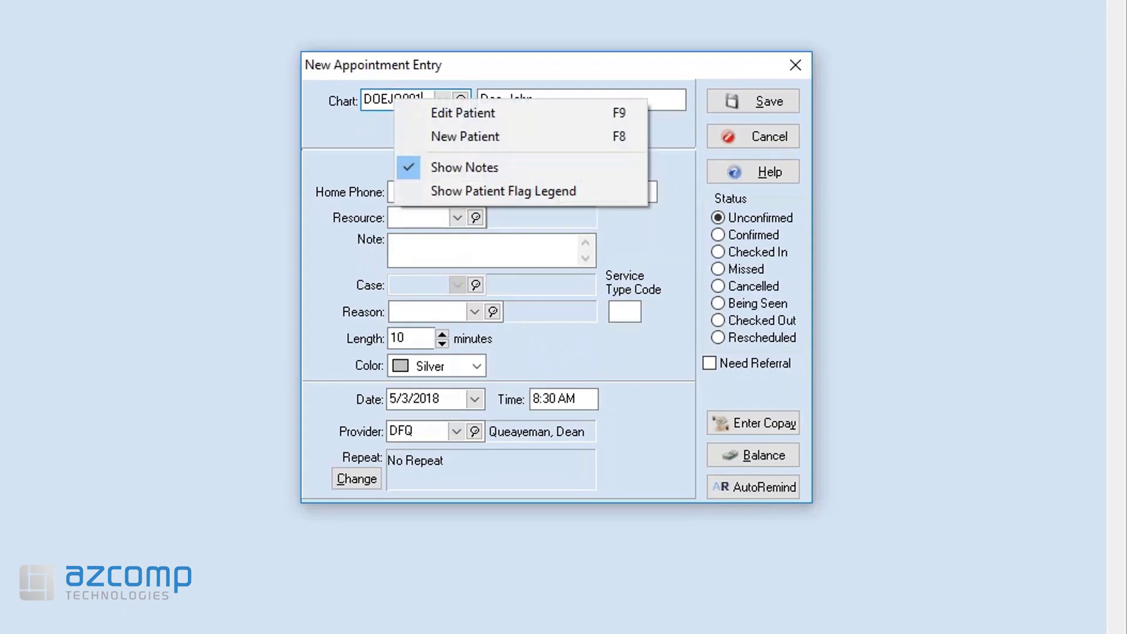
pyautogui.click(448, 135)
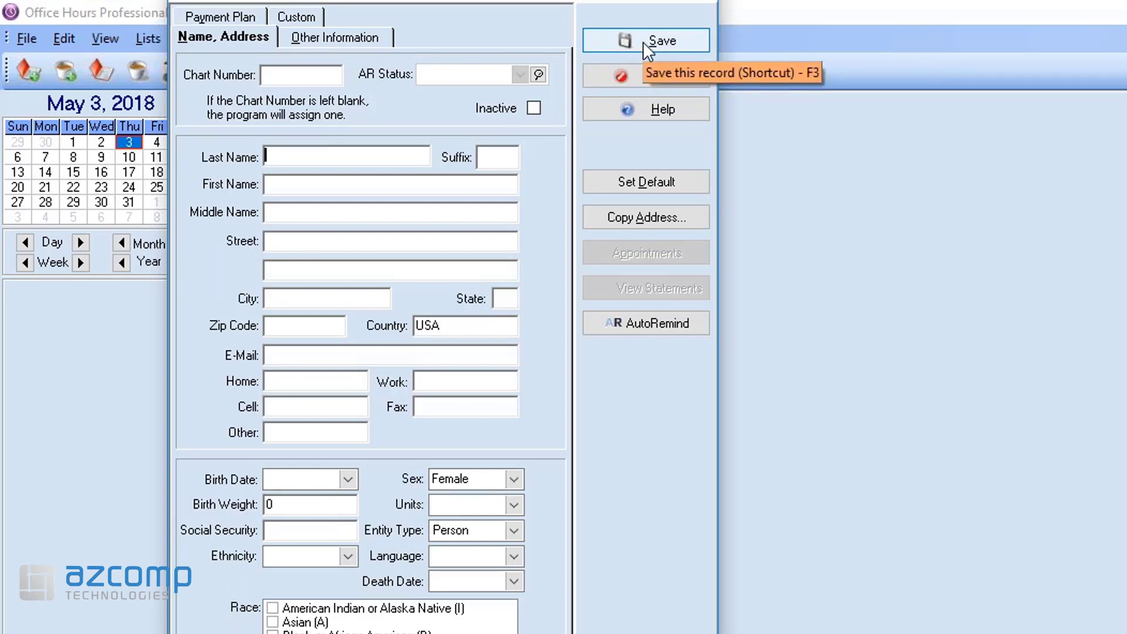
pyautogui.click(643, 73)
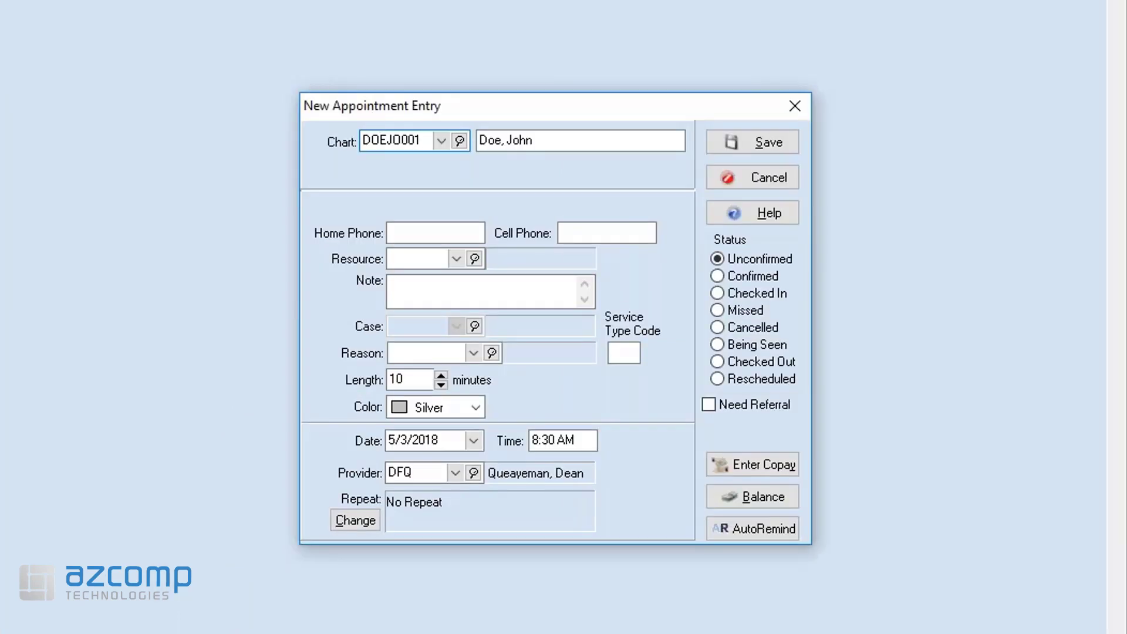
# Review the patient's record via Edit Patient, then begin a New Case from the Case field
pyautogui.rightClick(395, 147)
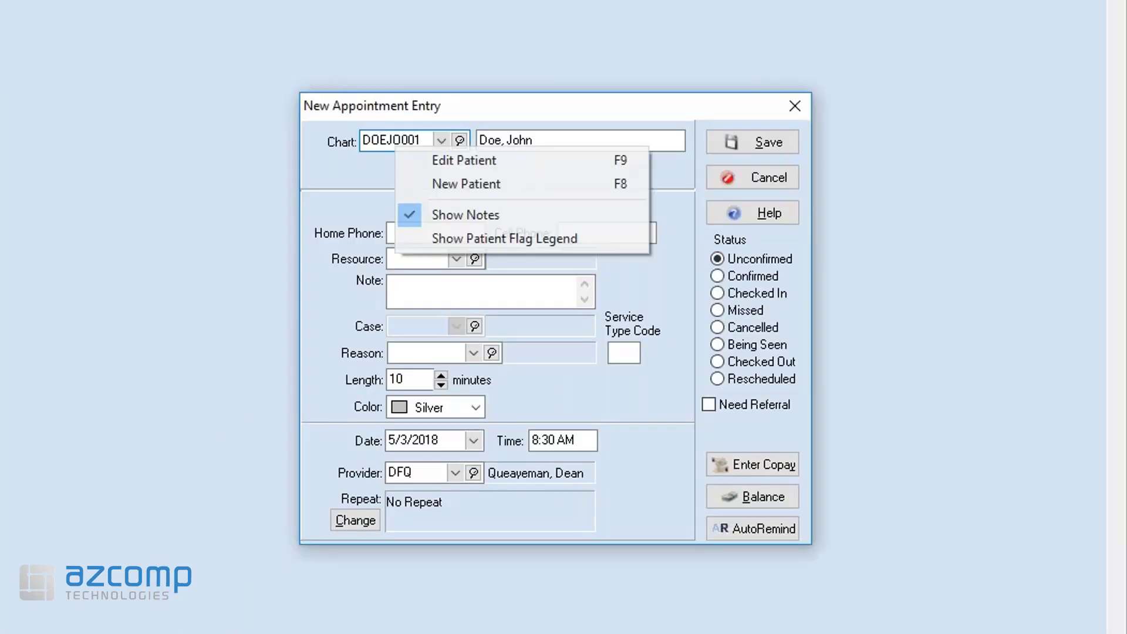
pyautogui.click(447, 160)
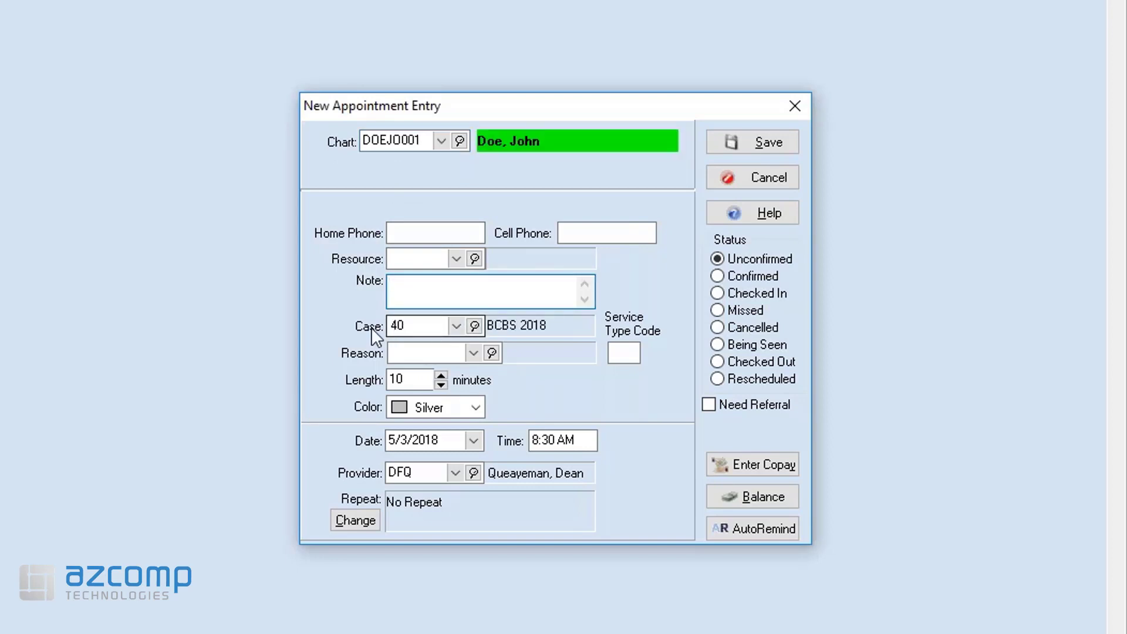
pyautogui.rightClick(424, 328)
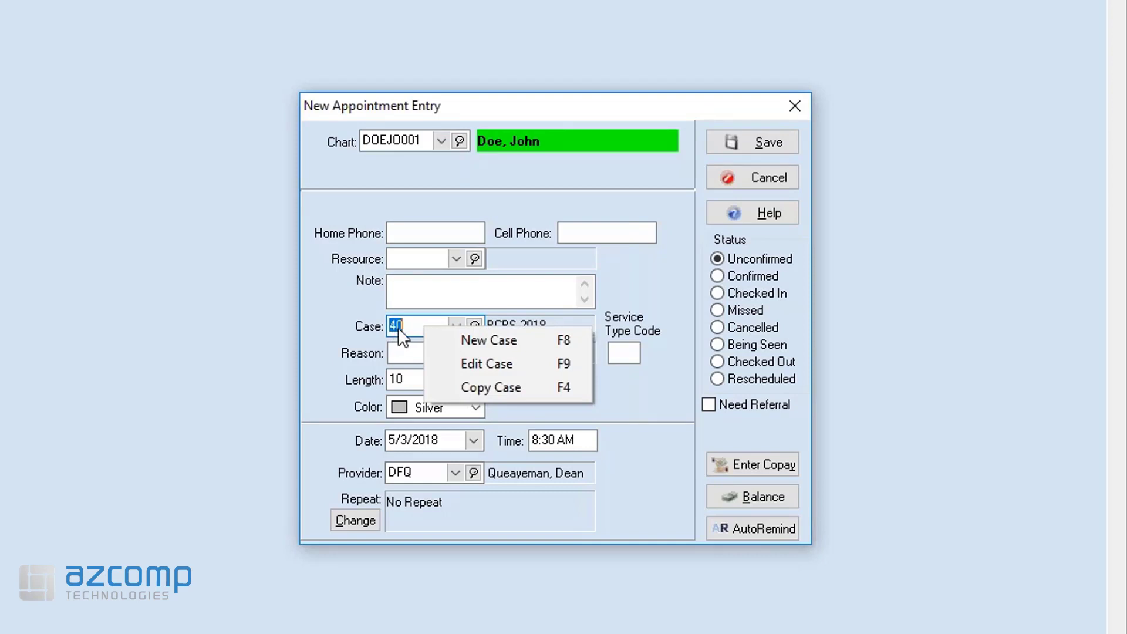
pyautogui.click(473, 339)
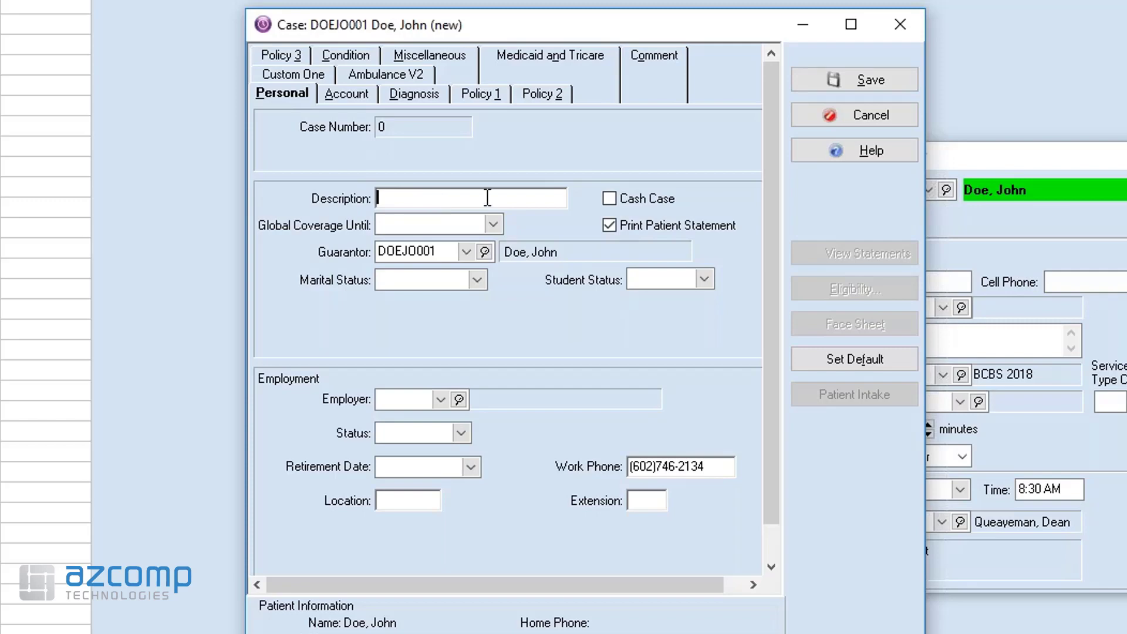
pyautogui.write('BCBS - May 2018')
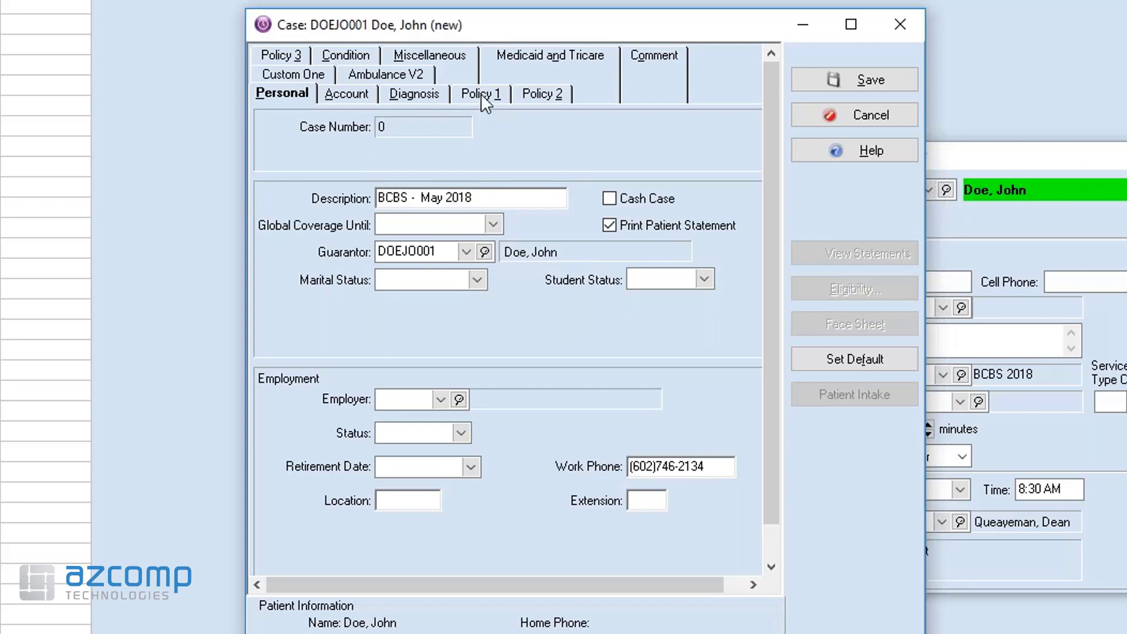
pyautogui.click(345, 94)
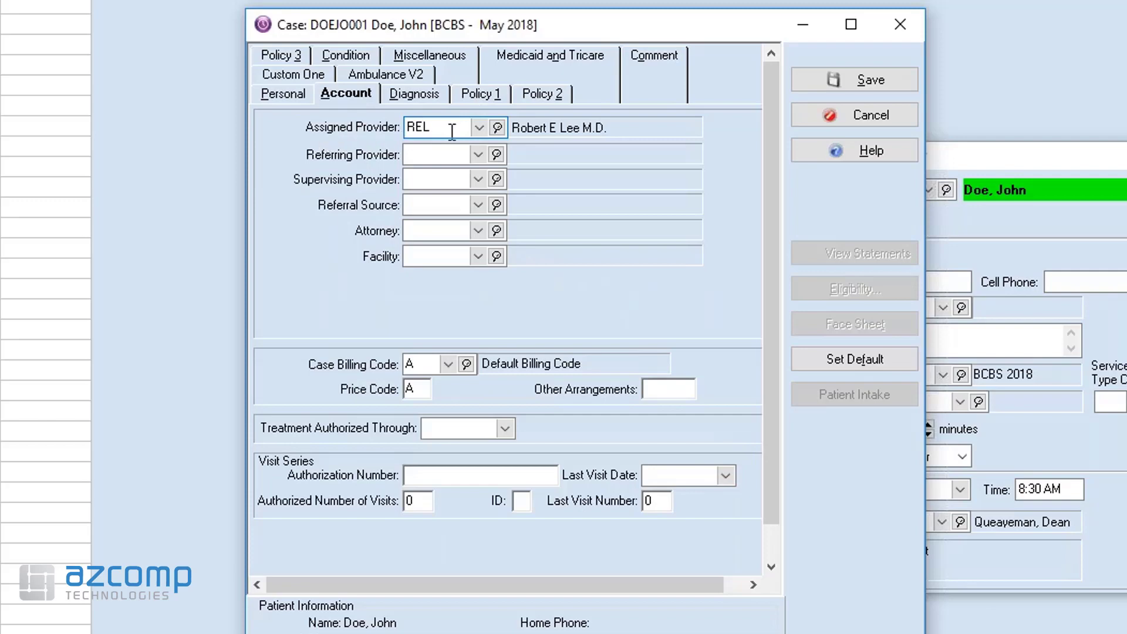
pyautogui.click(482, 96)
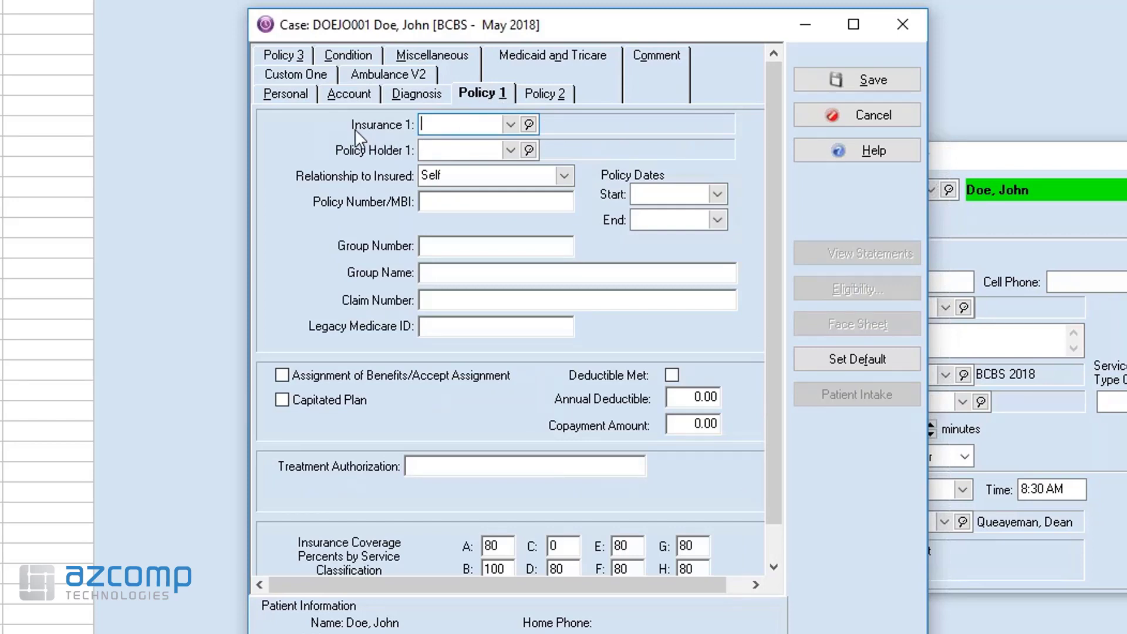
pyautogui.click(508, 120)
pyautogui.click(509, 119)
pyautogui.click(852, 117)
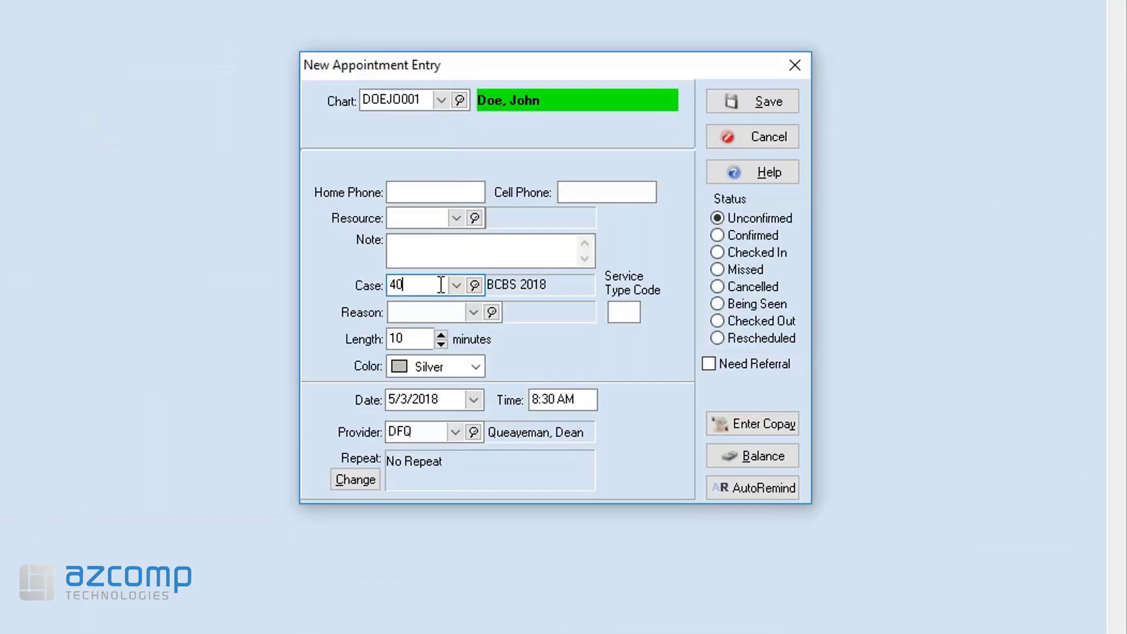
# Open case 40 and check its Account and Policy 1 pages, selecting the policy number
pyautogui.rightClick(441, 285)
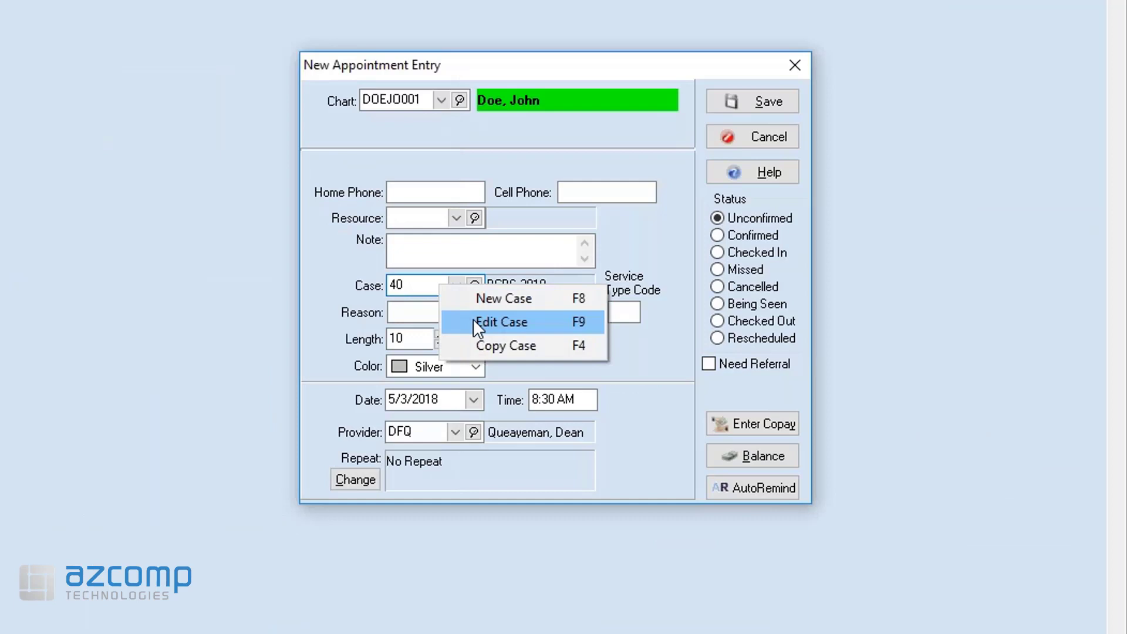
pyautogui.click(475, 321)
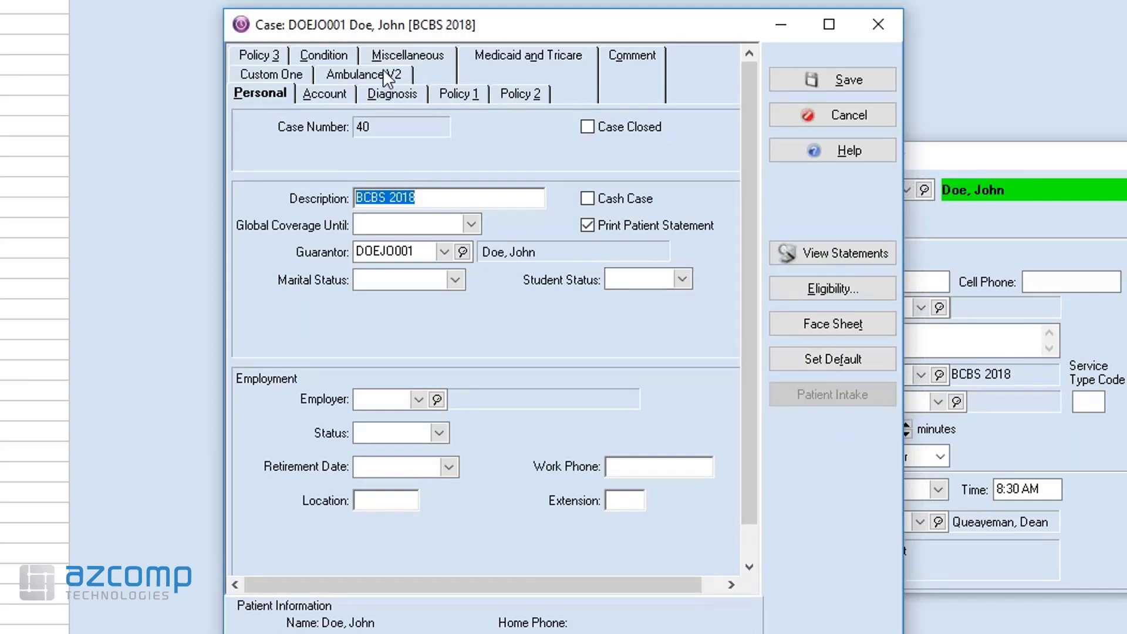
pyautogui.click(341, 93)
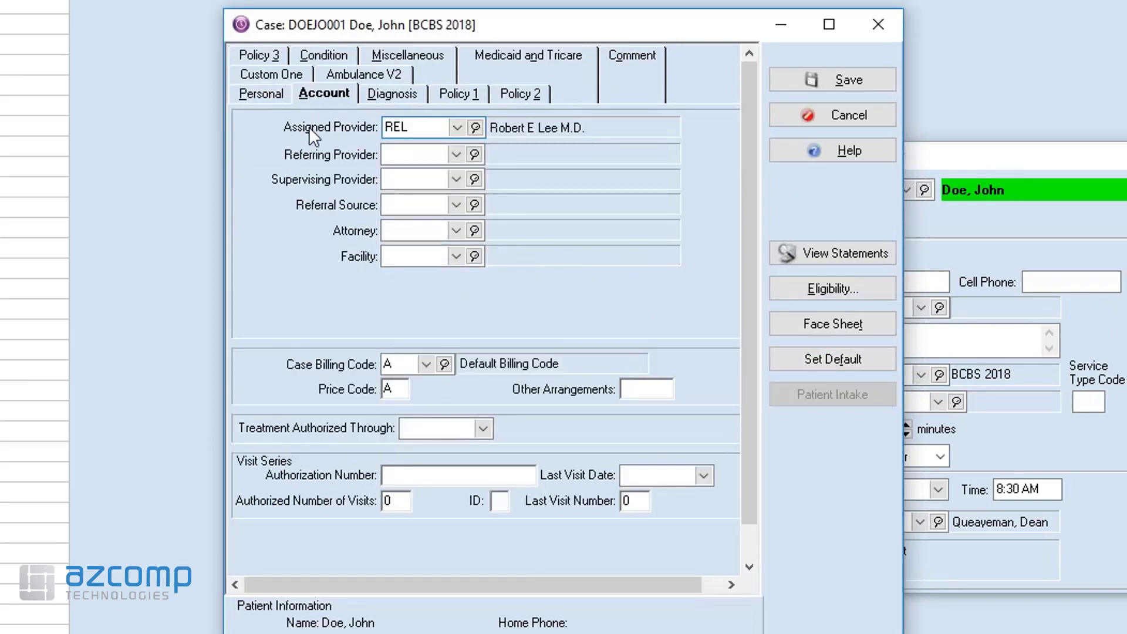
pyautogui.click(453, 95)
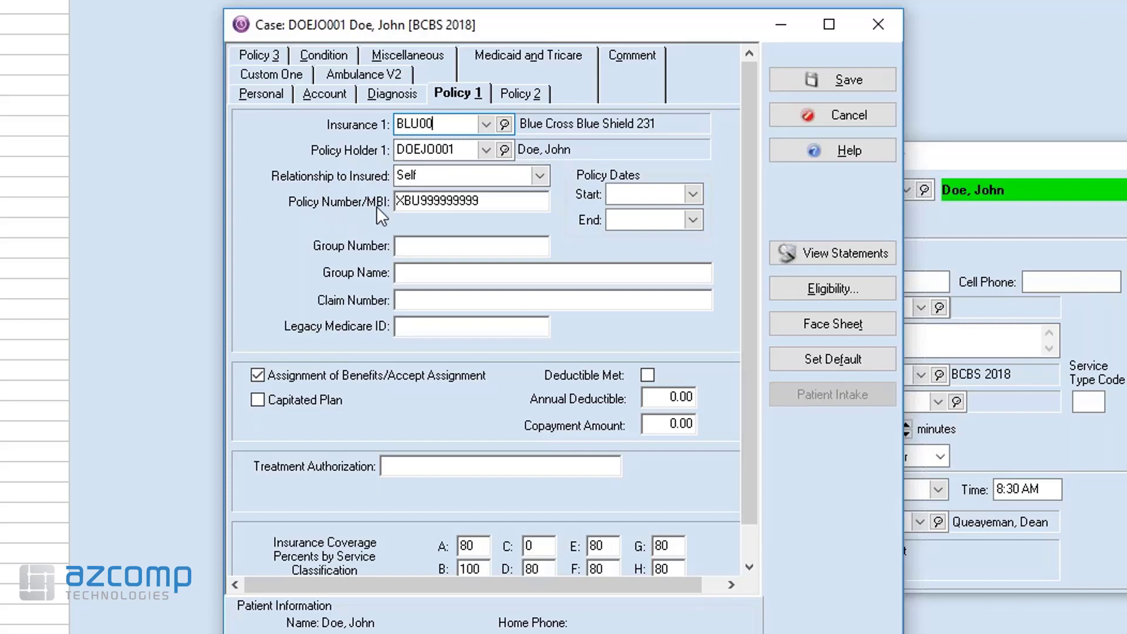
pyautogui.doubleClick(483, 201)
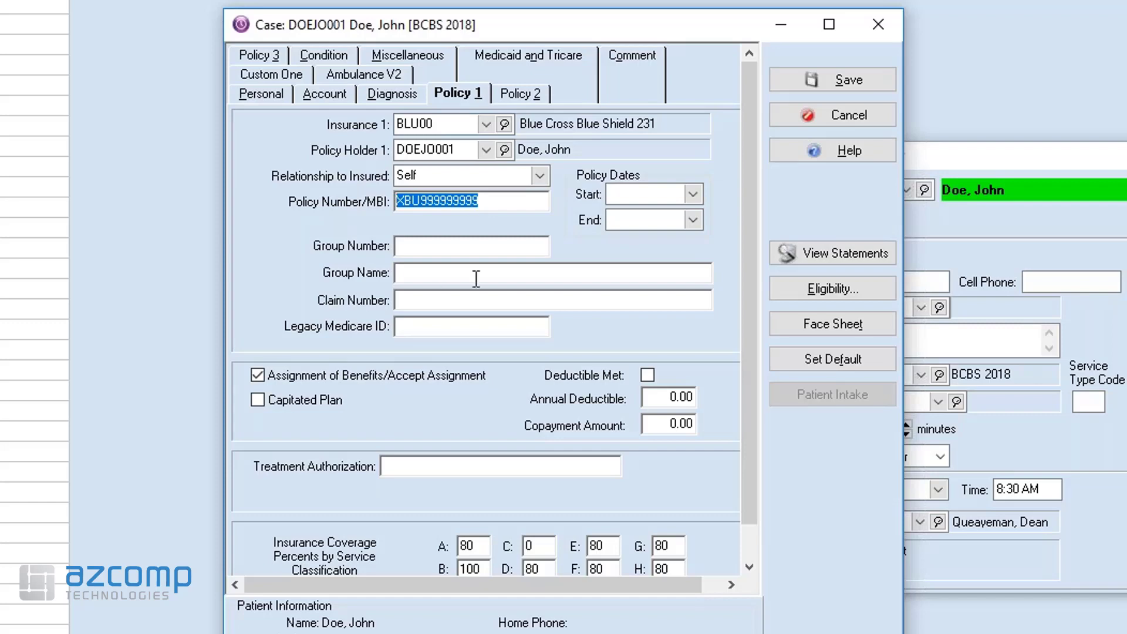
# Save the case and give the 8:30 AM appointment the reason NEW (New Patient)
pyautogui.click(823, 80)
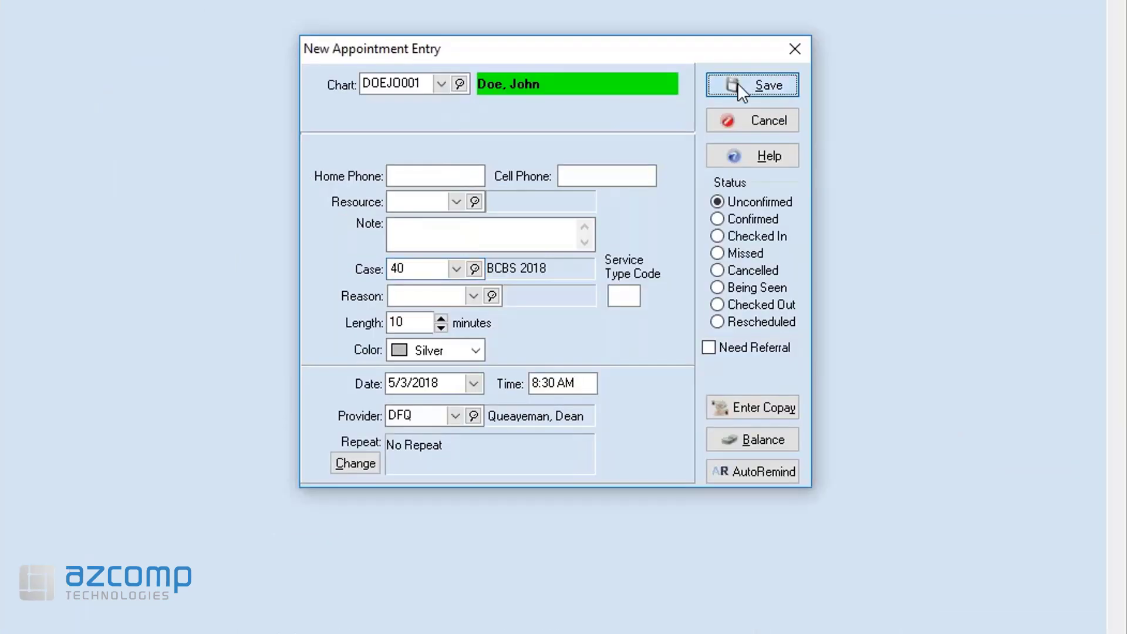
pyautogui.click(472, 296)
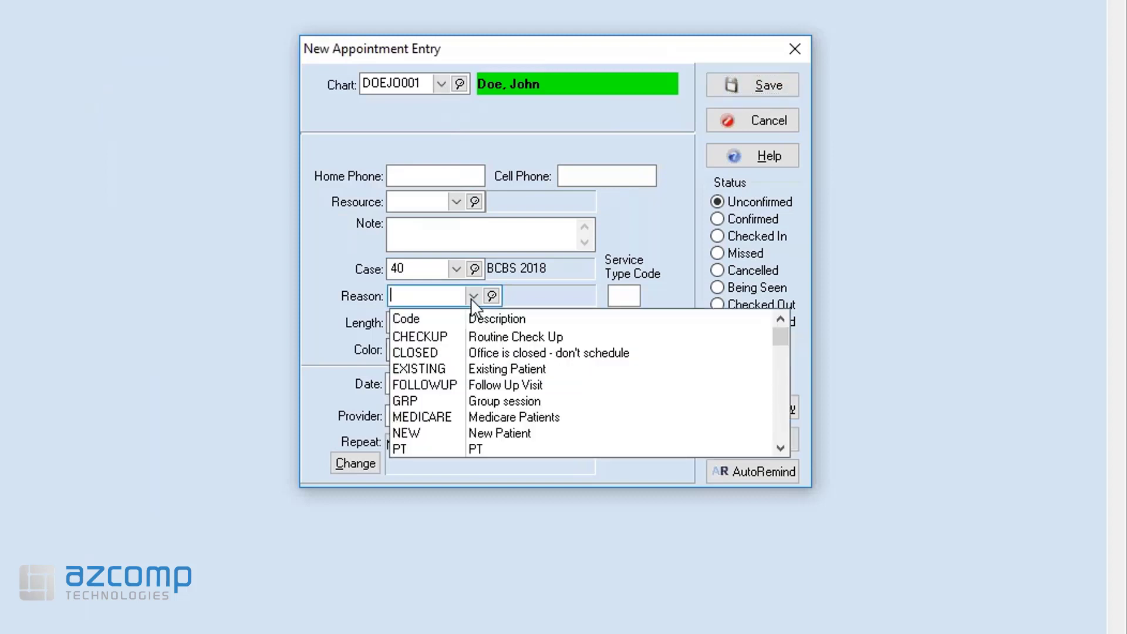
pyautogui.click(481, 432)
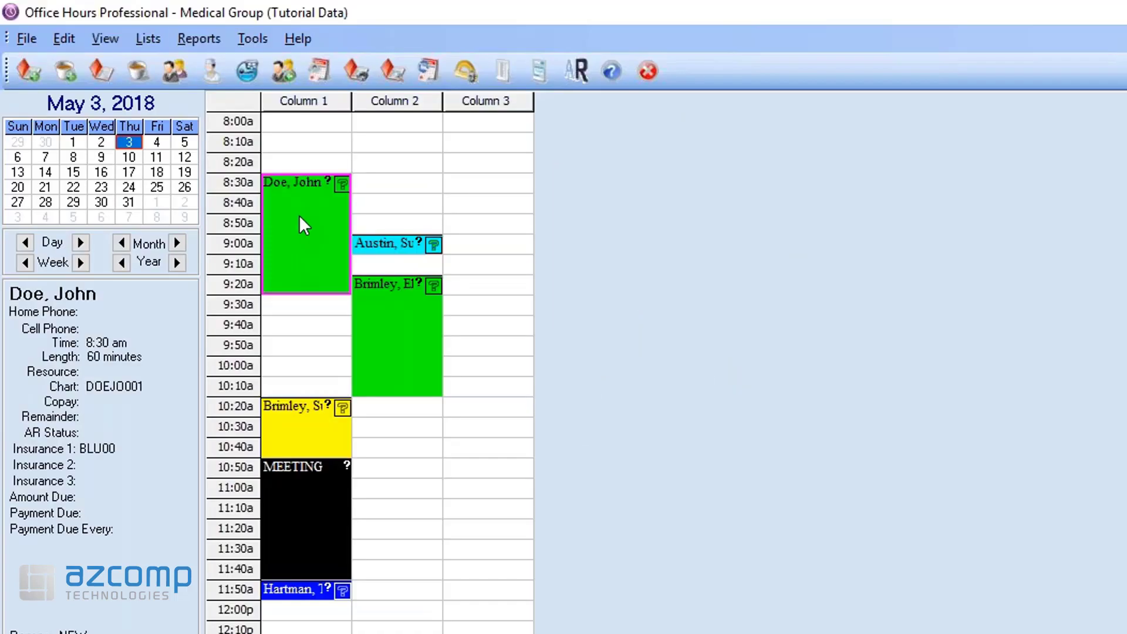
pyautogui.rightClick(302, 225)
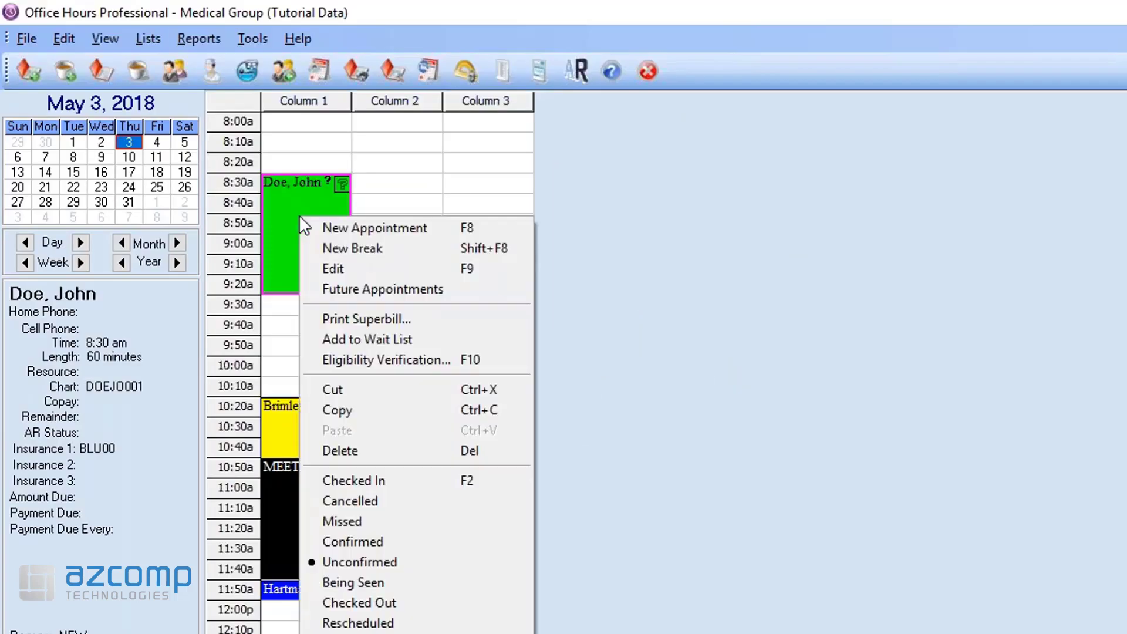
# Choose eligibility verification for the appointment and move the results window over the schedule
pyautogui.click(478, 358)
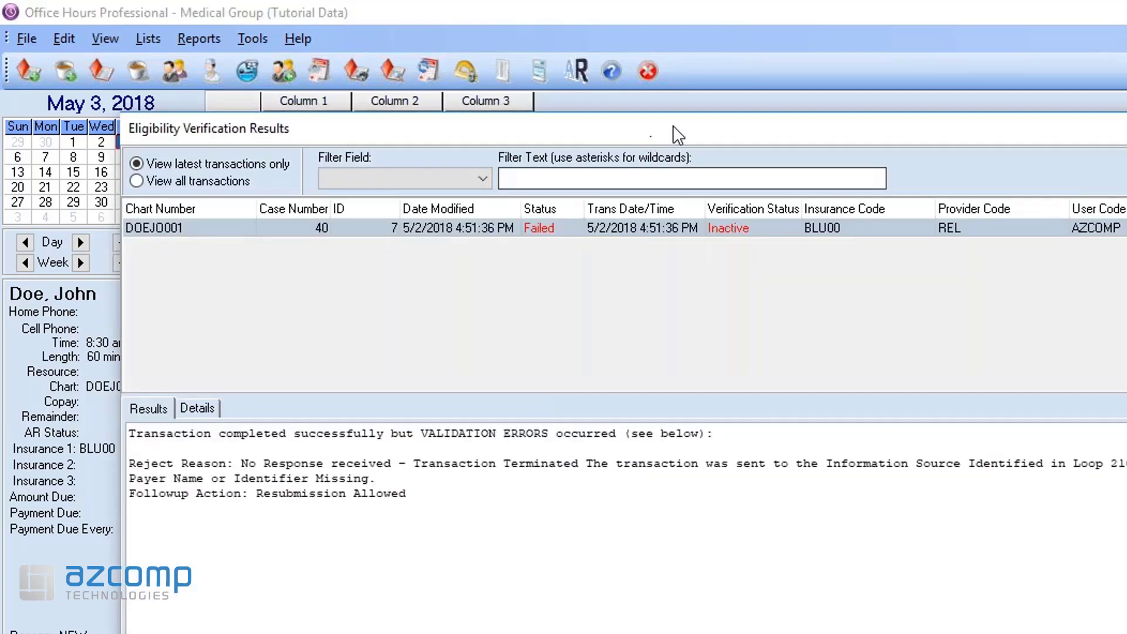
pyautogui.moveTo(673, 125); pyautogui.dragTo(958, 234)
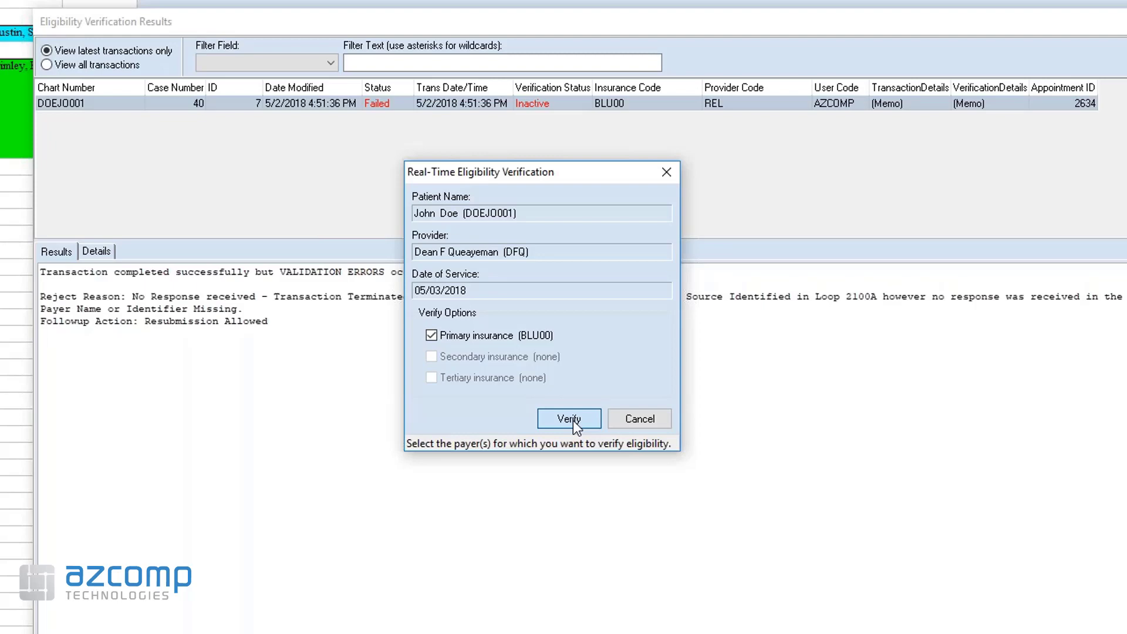
# Verify eligibility against the primary insurance BLU00 for service date 05/03/2018
pyautogui.click(574, 421)
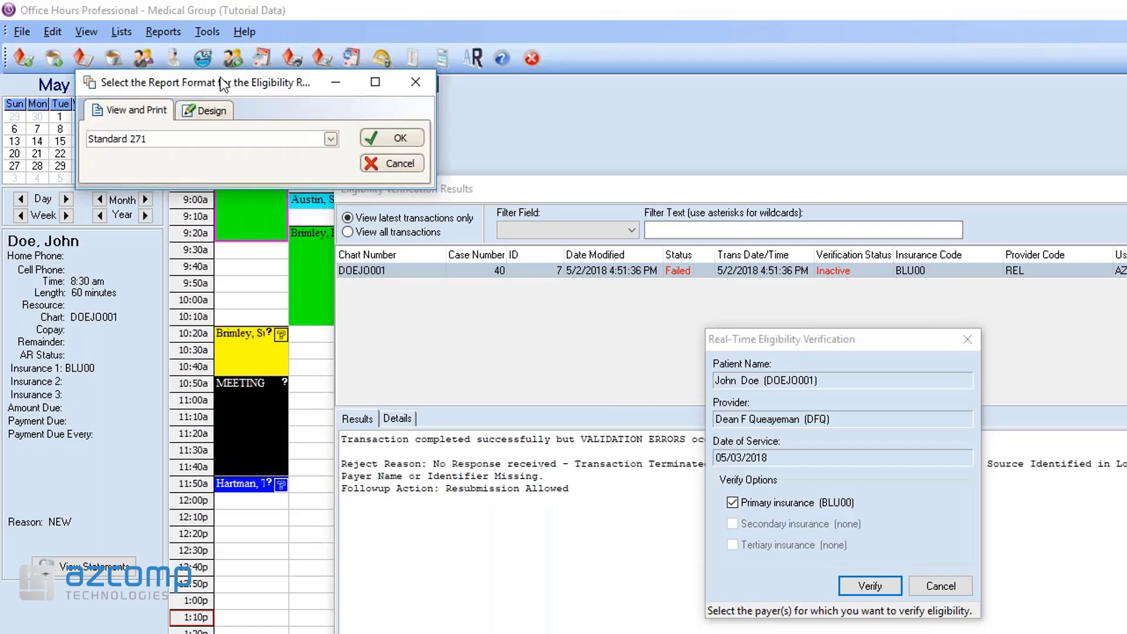
# Move the report format dialog aside and accept the Standard 271 format
pyautogui.moveTo(250, 82); pyautogui.dragTo(406, 166)
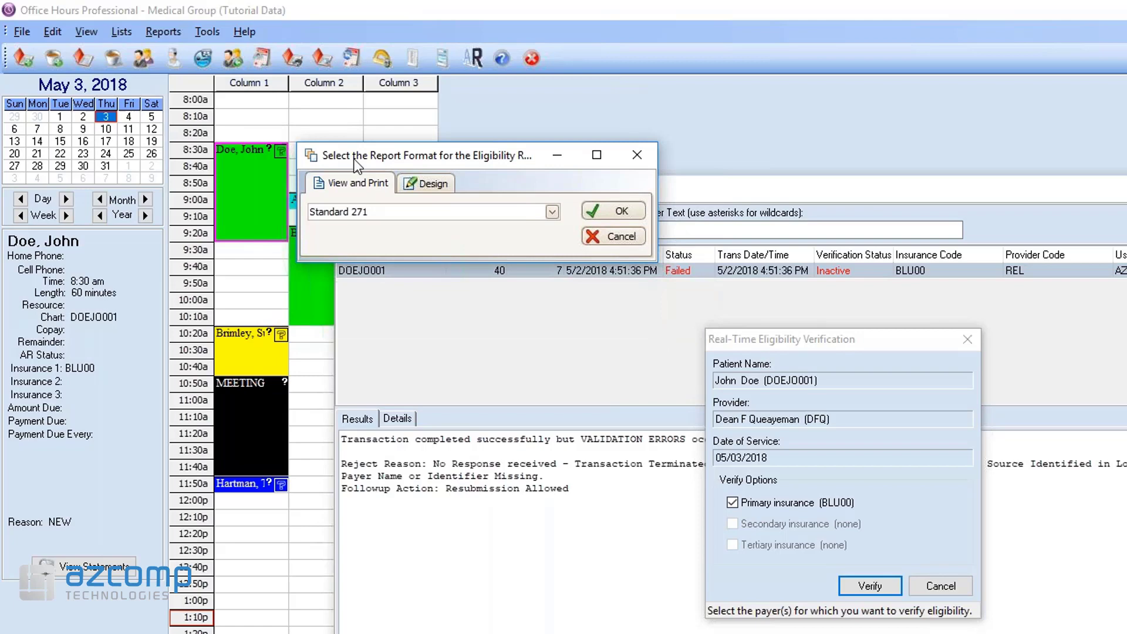
pyautogui.click(603, 209)
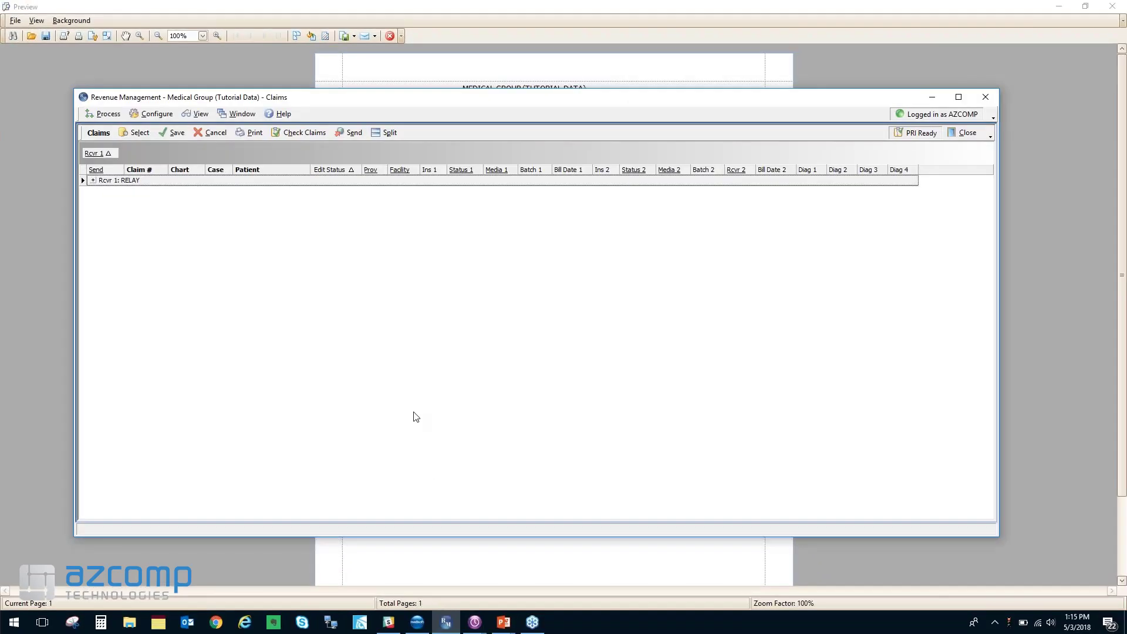
# Open Activities > Revenue Management Reports, widen the list, and open the UNITEDHEALTHCARE 271 response
pyautogui.moveTo(431, 625)
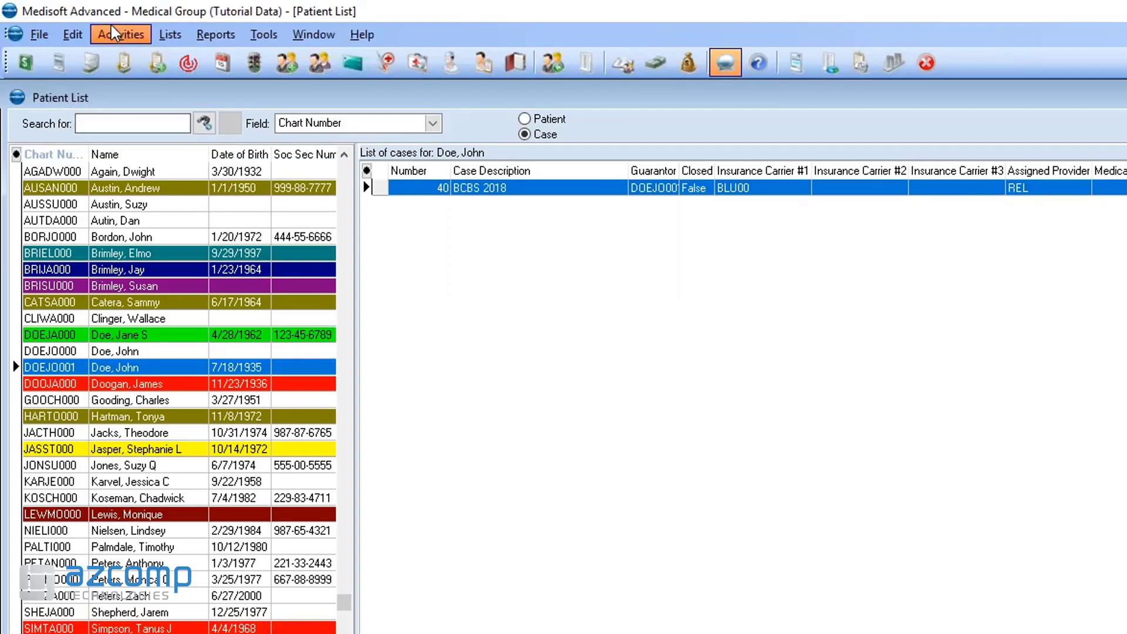
pyautogui.click(110, 25)
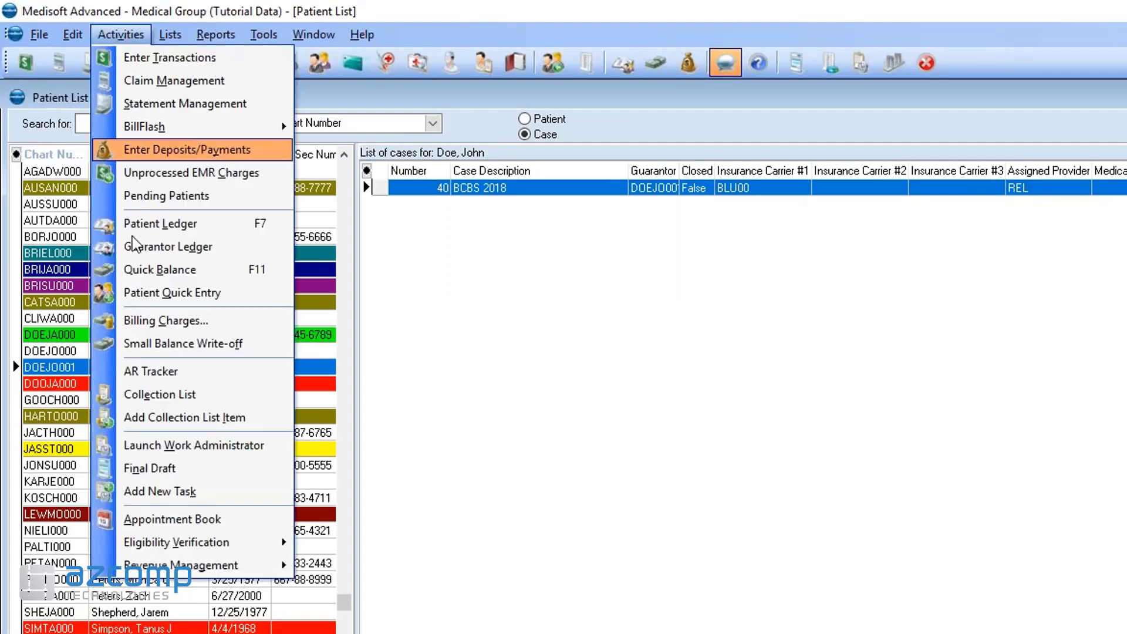
pyautogui.moveTo(164, 571)
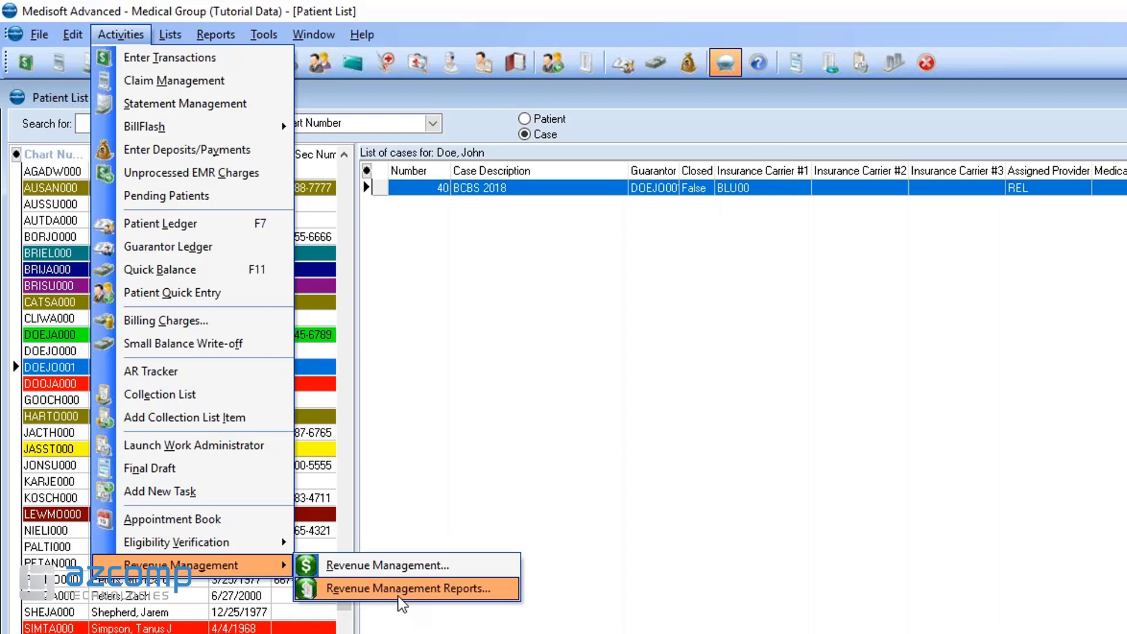
pyautogui.click(453, 589)
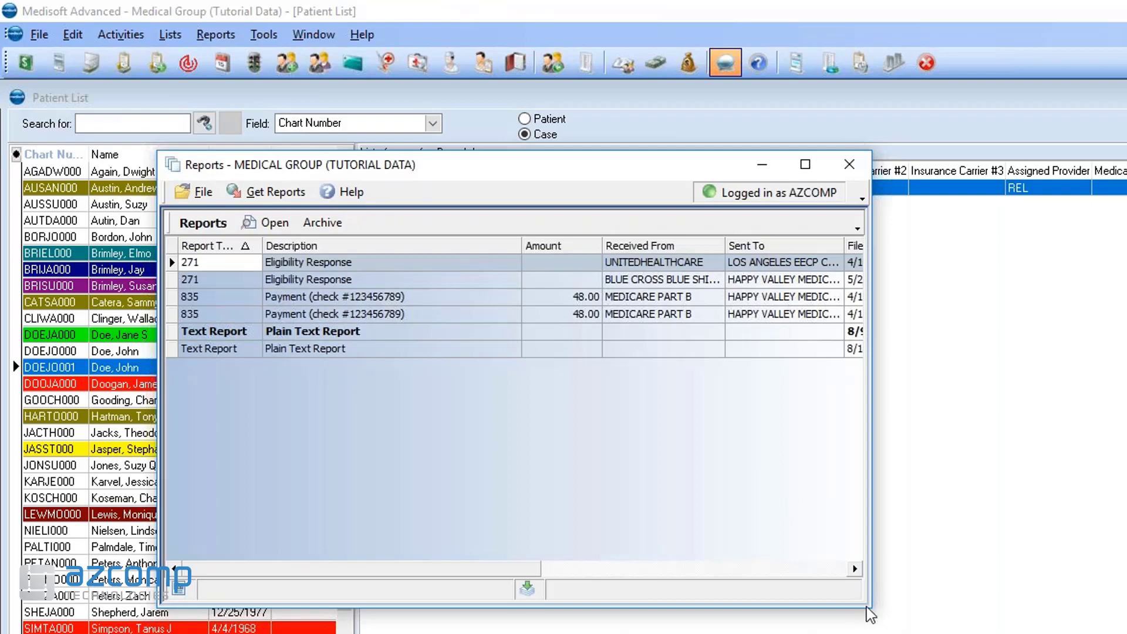
pyautogui.moveTo(872, 610); pyautogui.dragTo(1126, 633)
pyautogui.click(591, 278)
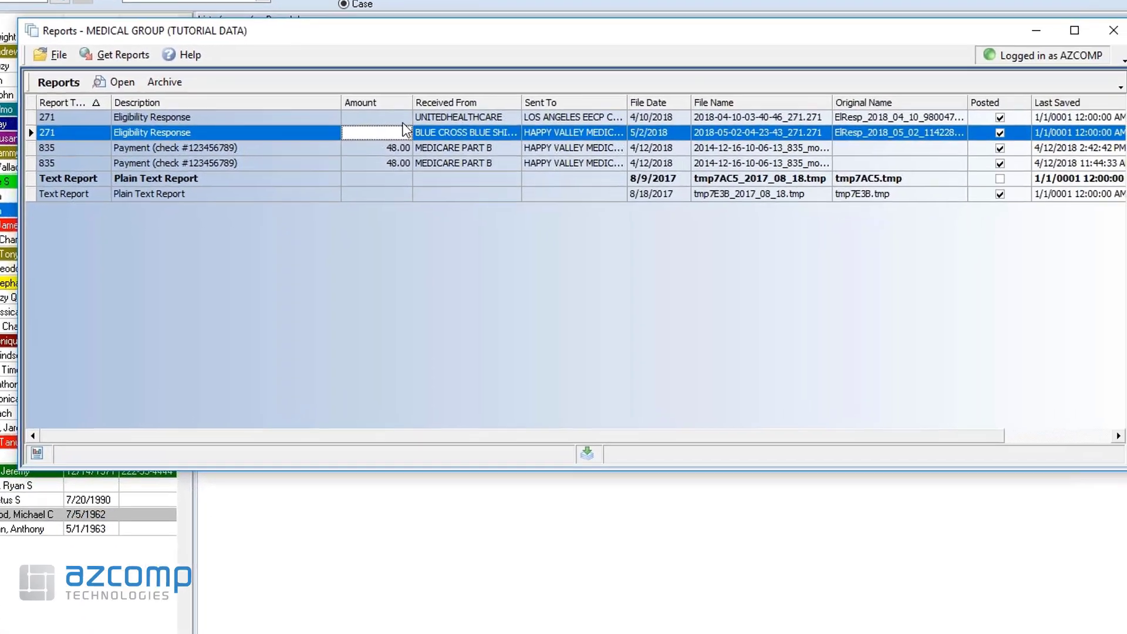
pyautogui.press('Up')
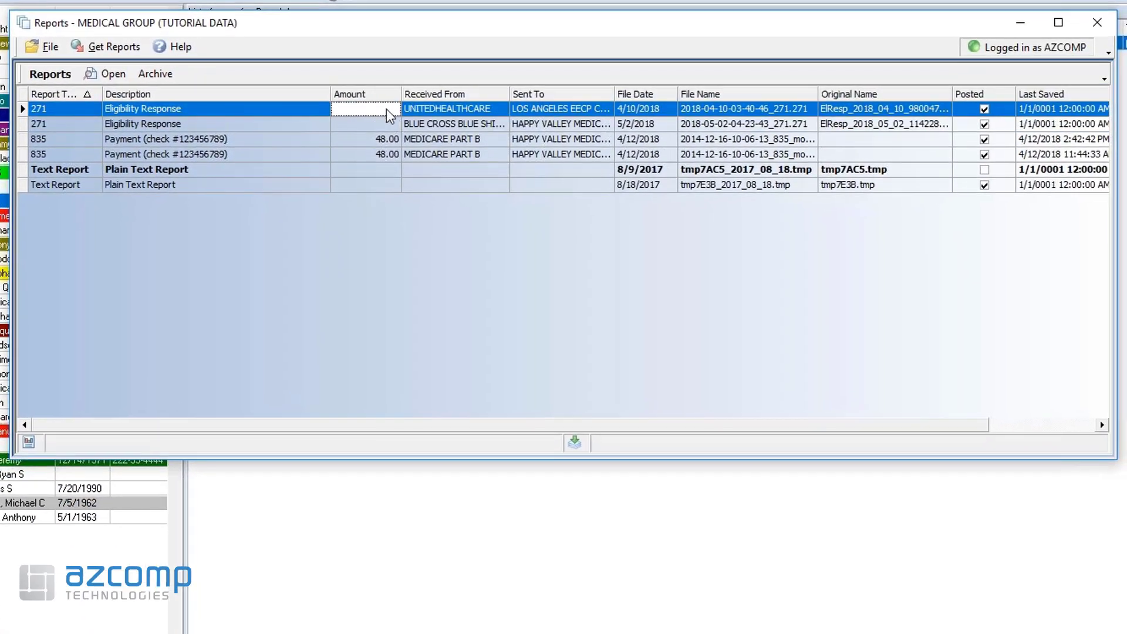
pyautogui.doubleClick(386, 108)
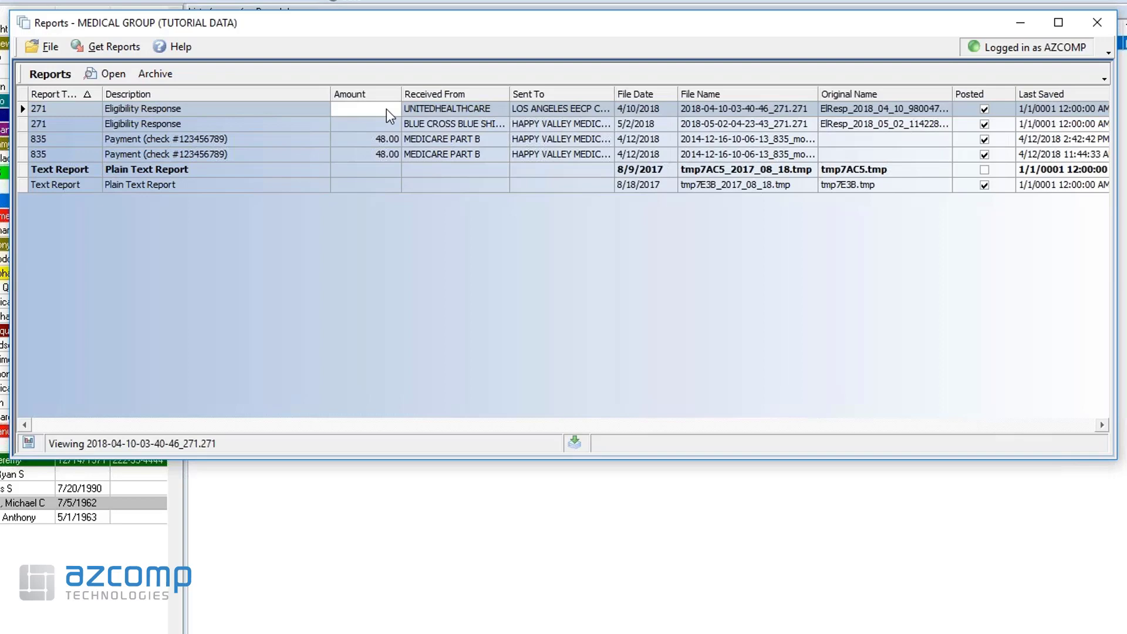
# Accept the report format, scroll through the five-page UNITEDHEALTHCARE 271 preview, and exit it
pyautogui.click(344, 98)
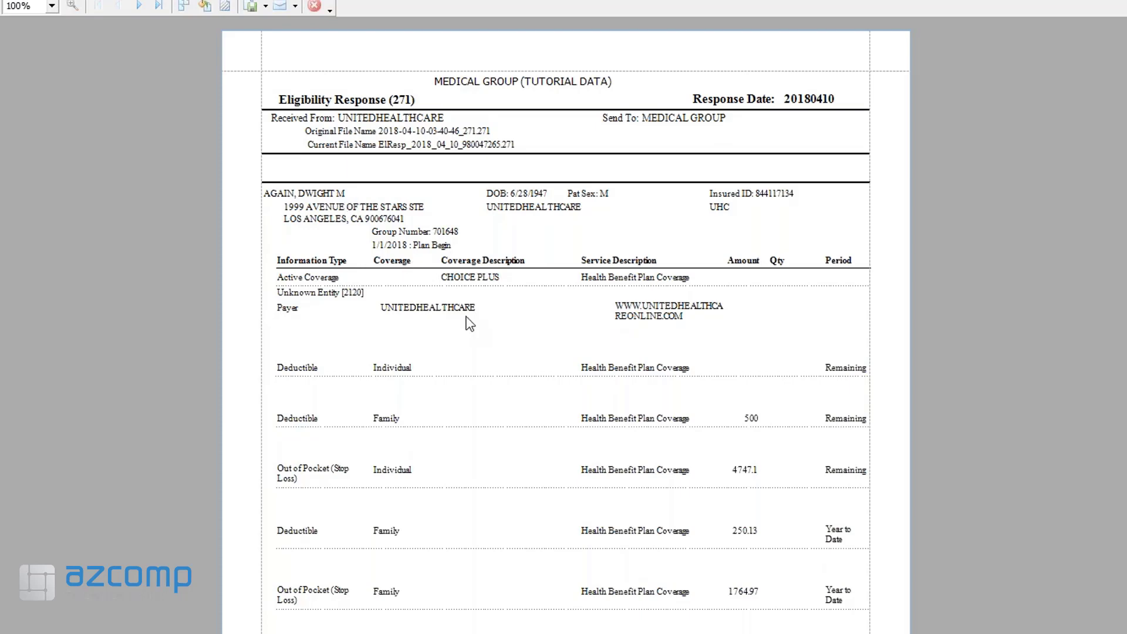
pyautogui.scroll(-1, 469, 326)
pyautogui.scroll(-1, 468, 326)
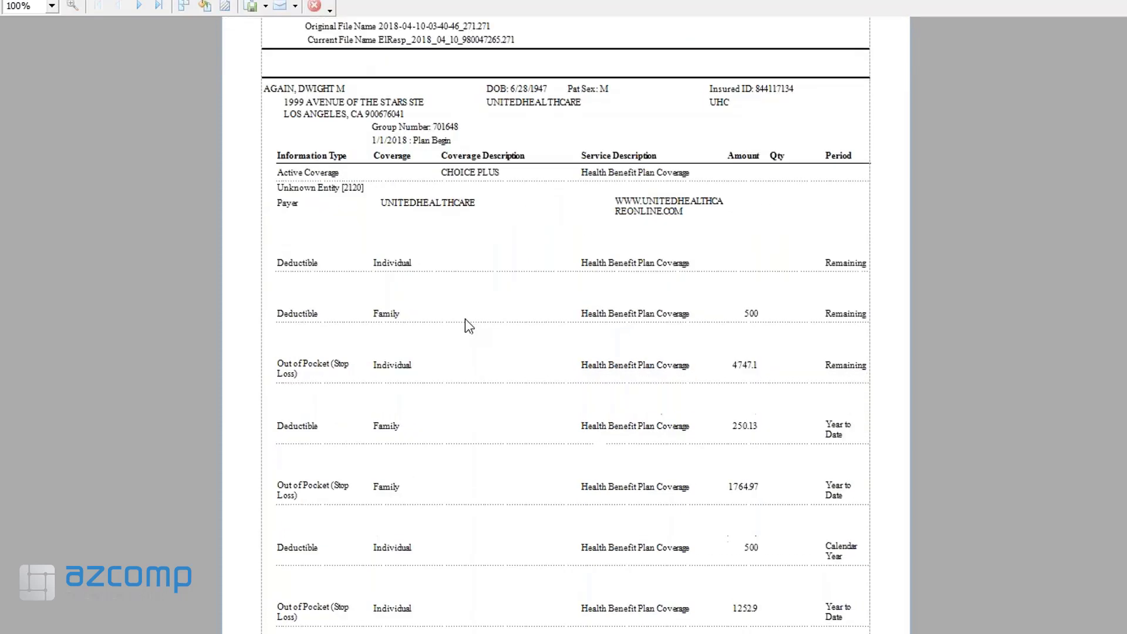
pyautogui.scroll(1, 468, 325)
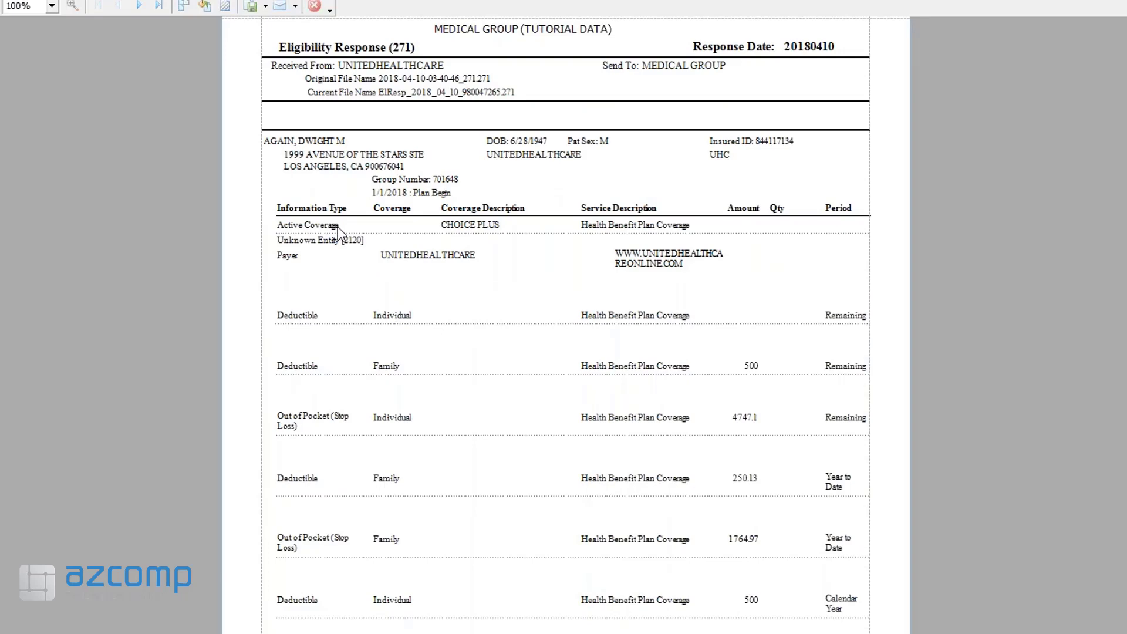
pyautogui.scroll(-2, 338, 239)
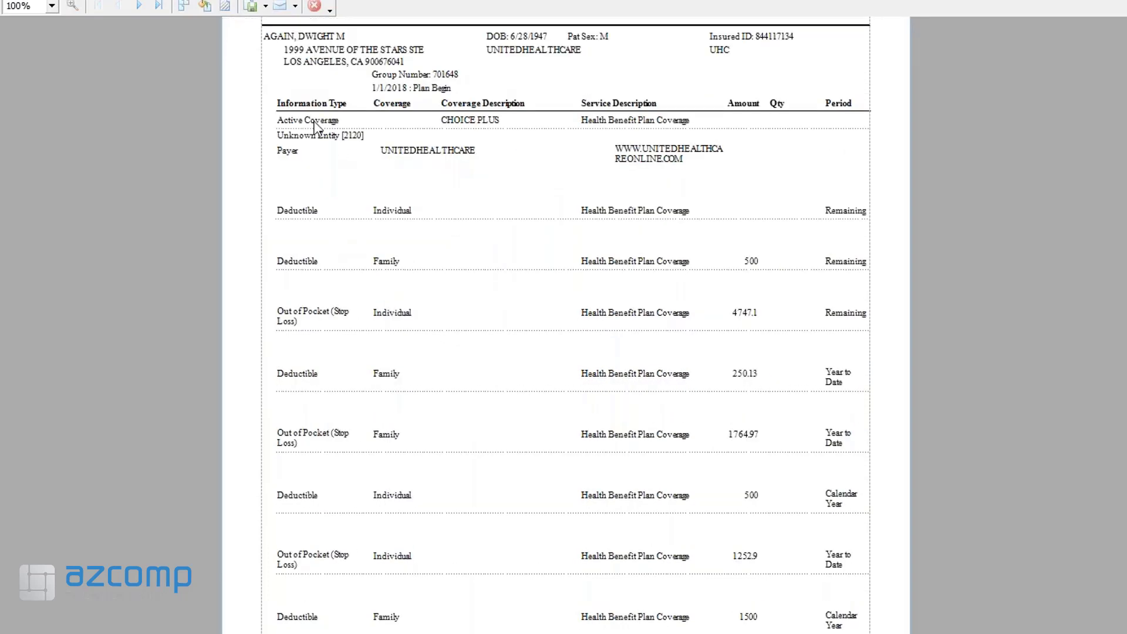
pyautogui.scroll(-1, 316, 115)
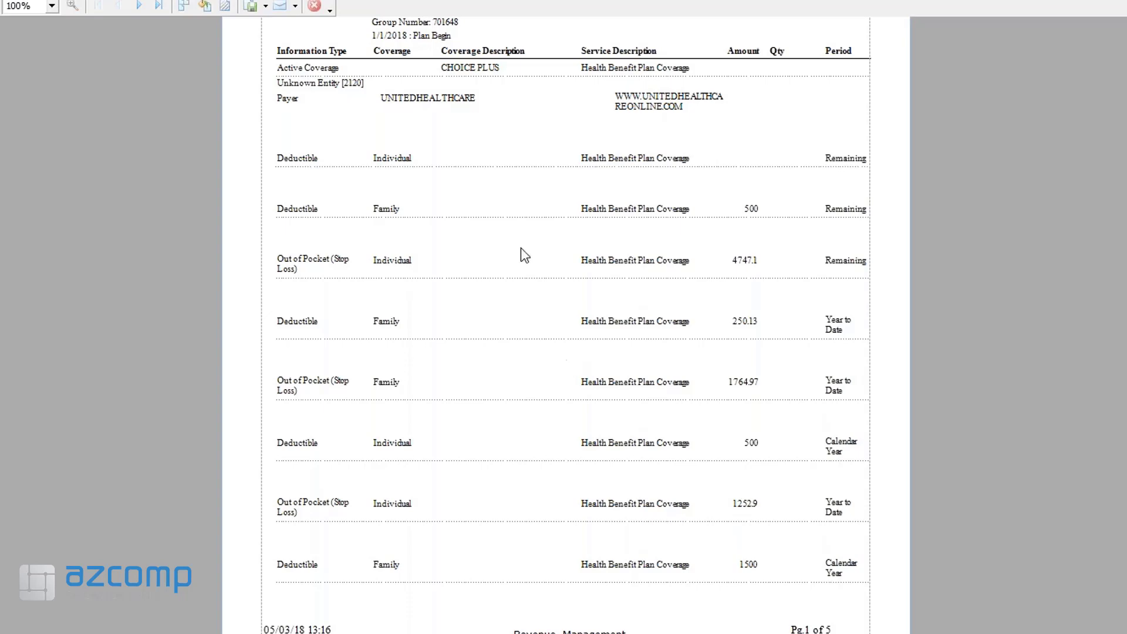
pyautogui.scroll(-20, 505, 408)
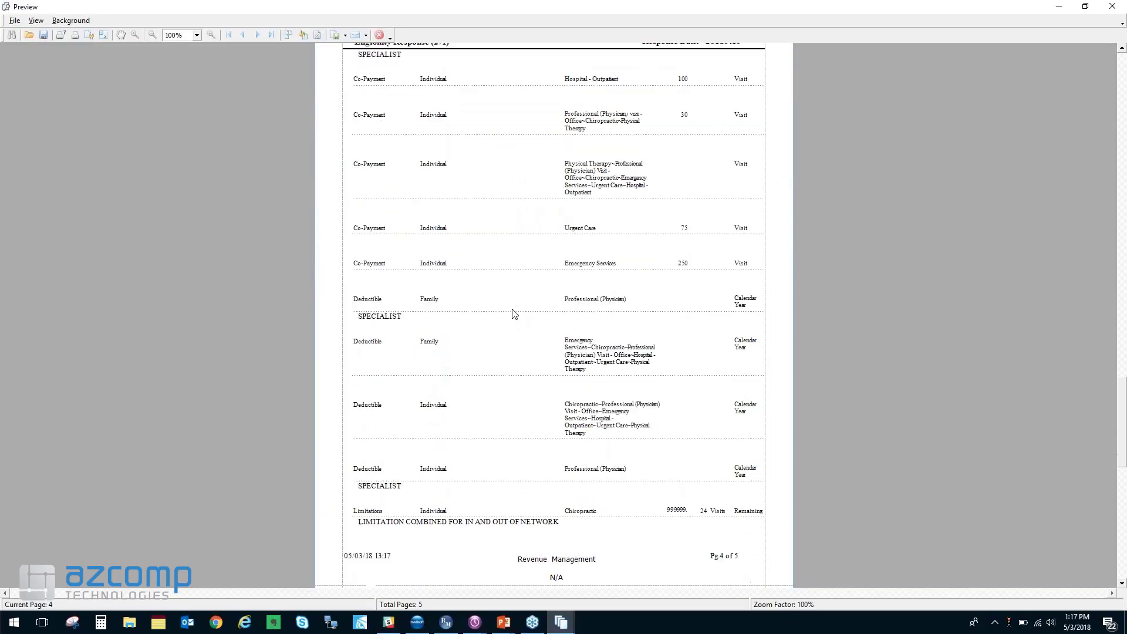
pyautogui.scroll(-3, 514, 314)
pyautogui.scroll(8, 512, 311)
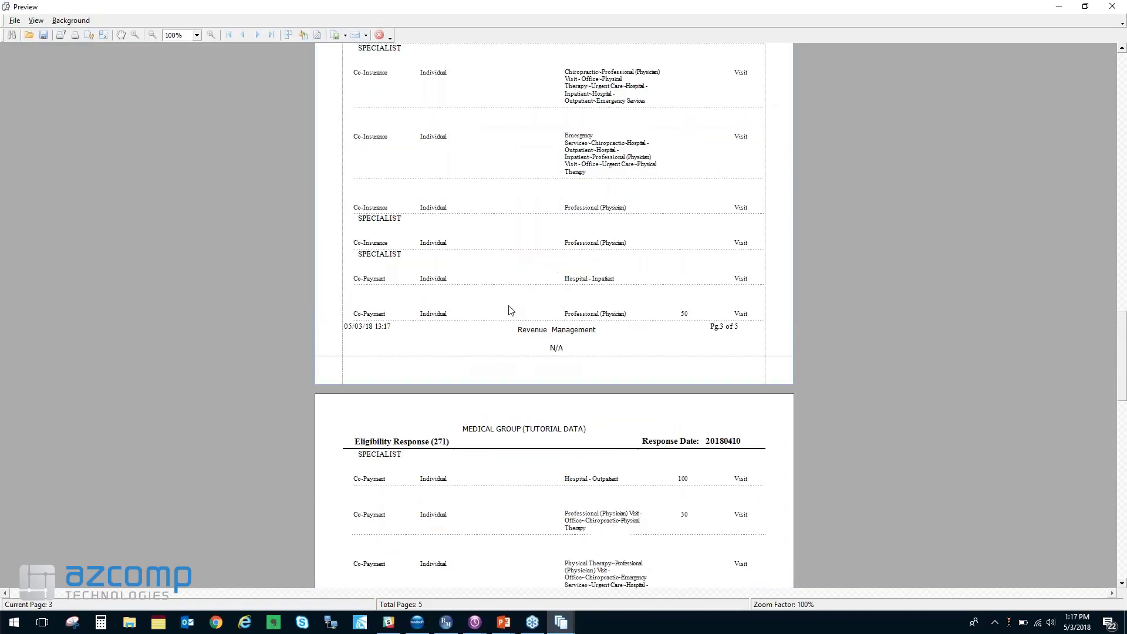
pyautogui.scroll(10, 510, 310)
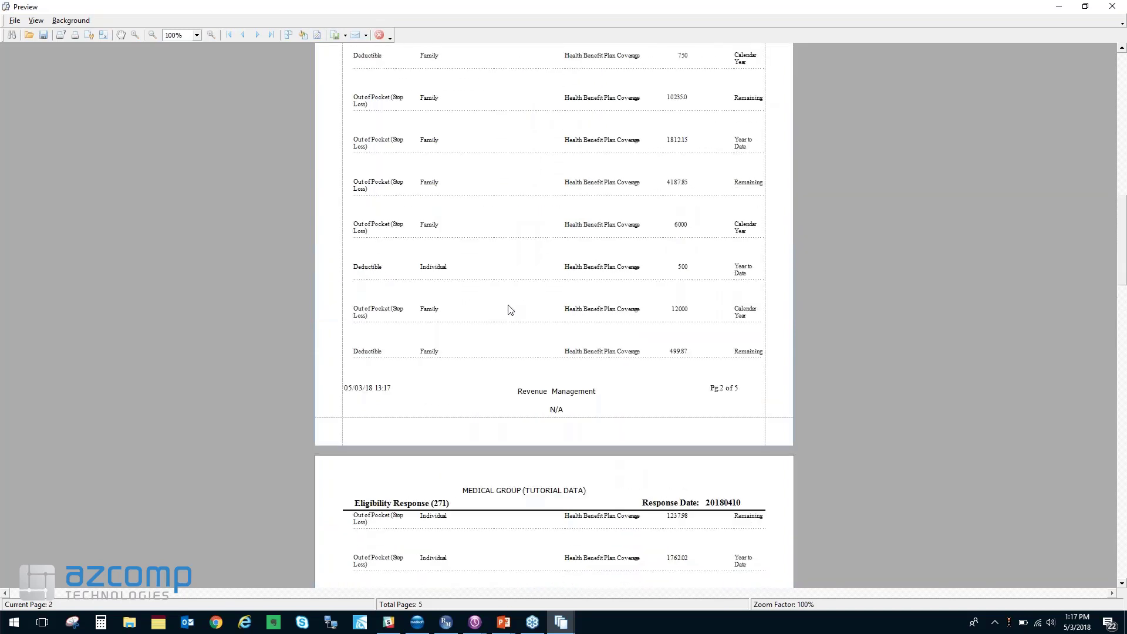
pyautogui.scroll(2, 510, 310)
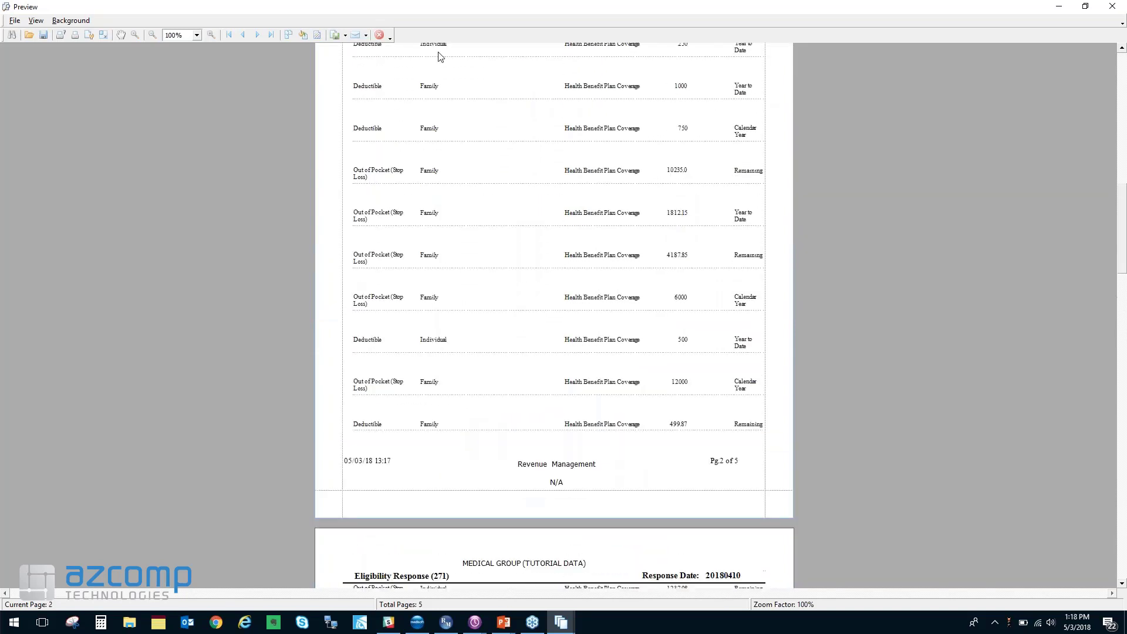
pyautogui.click(380, 36)
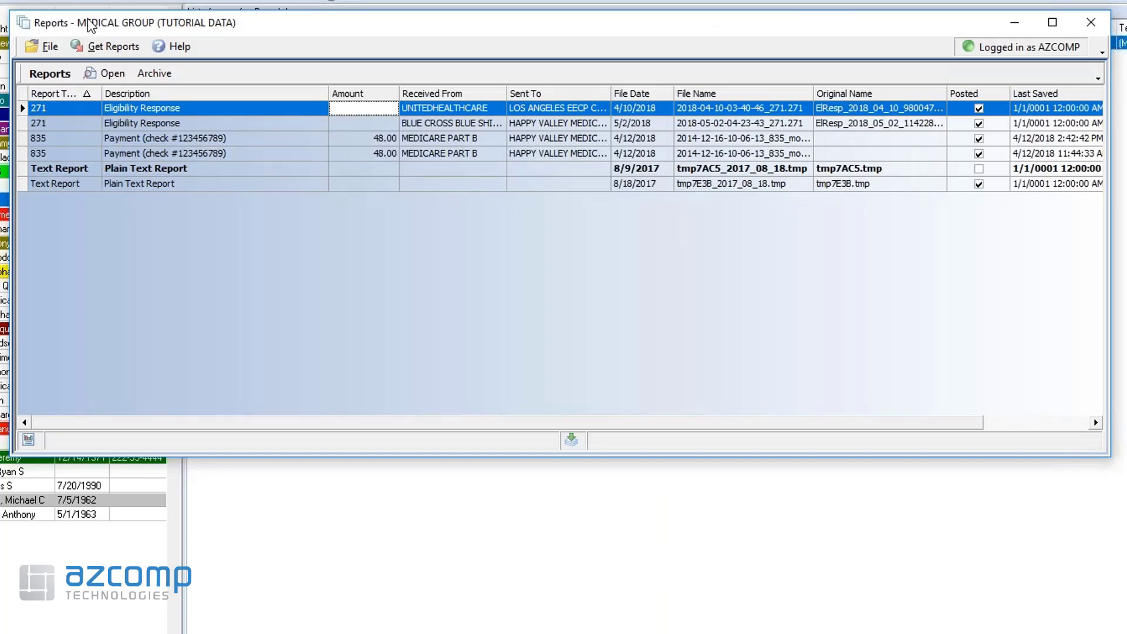
# Archive the Blue Cross 271 eligibility response, then close the Revenue Management Reports list
pyautogui.click(64, 110)
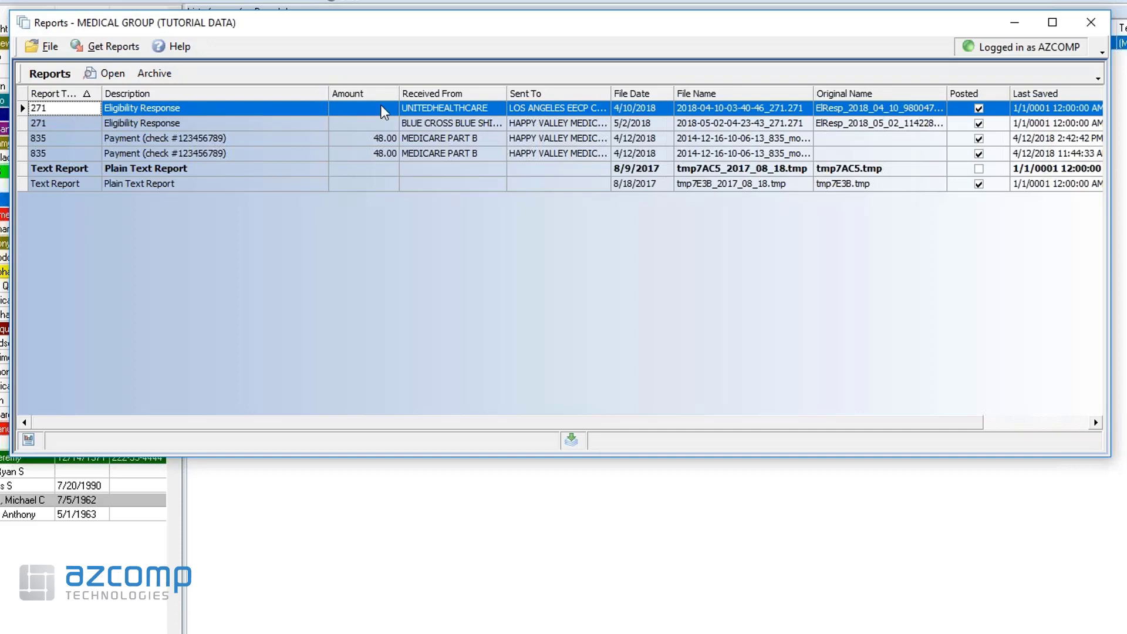
pyautogui.click(376, 125)
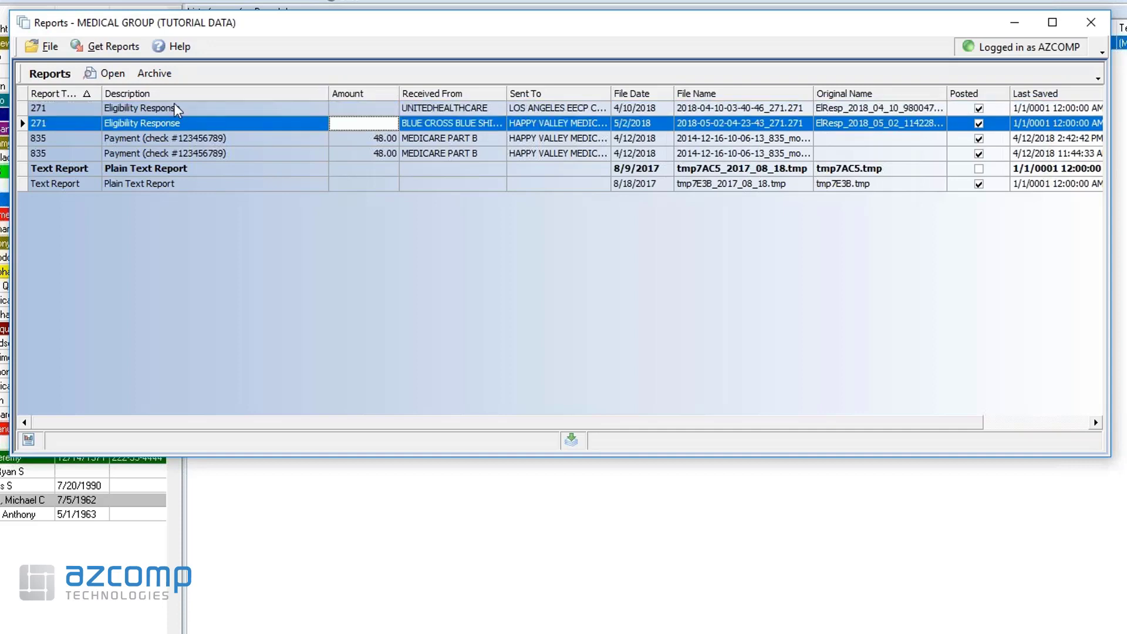
pyautogui.click(155, 75)
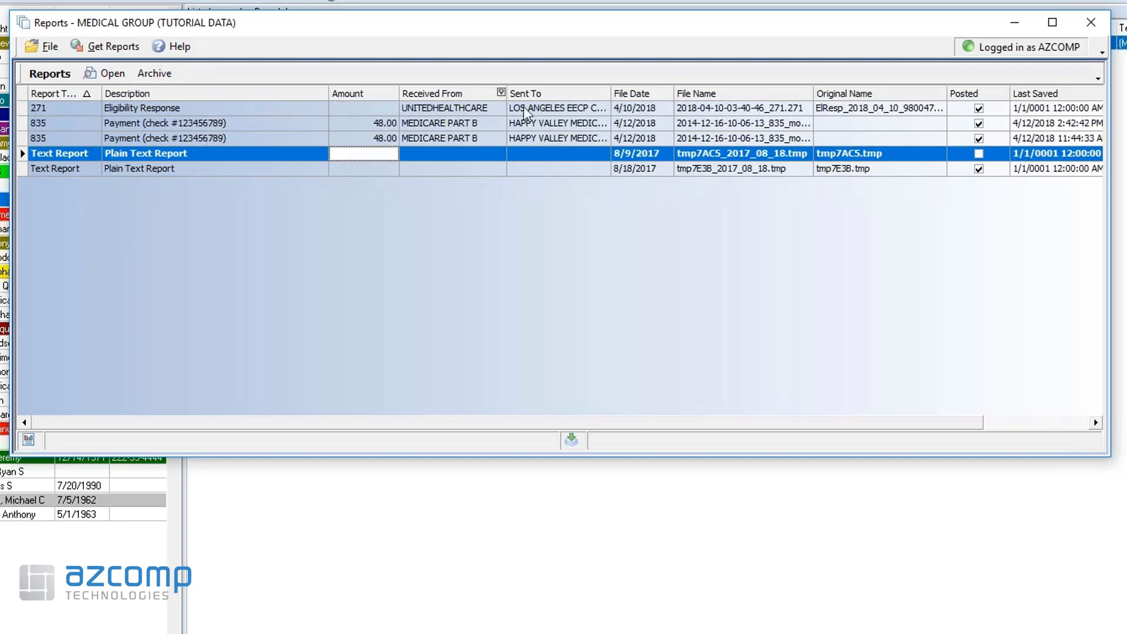
pyautogui.click(1093, 24)
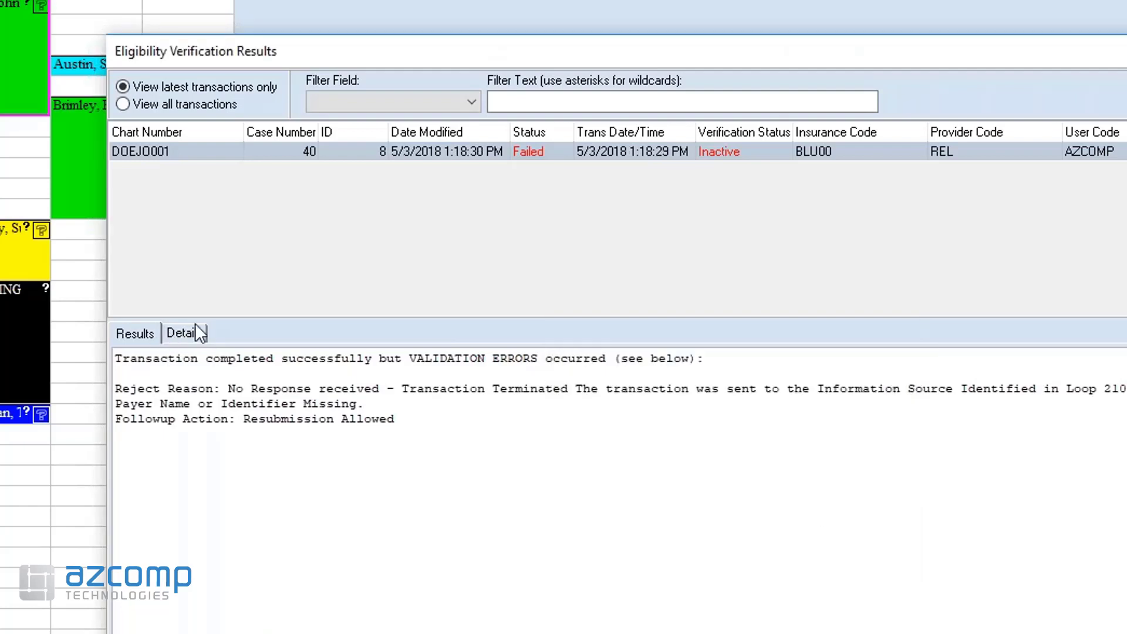
# Show the Details of the latest failed BLU00 transaction, with Verification Status Unknown and the no-response reject reason
pyautogui.moveTo(355, 55); pyautogui.dragTo(312, 49)
pyautogui.click(144, 329)
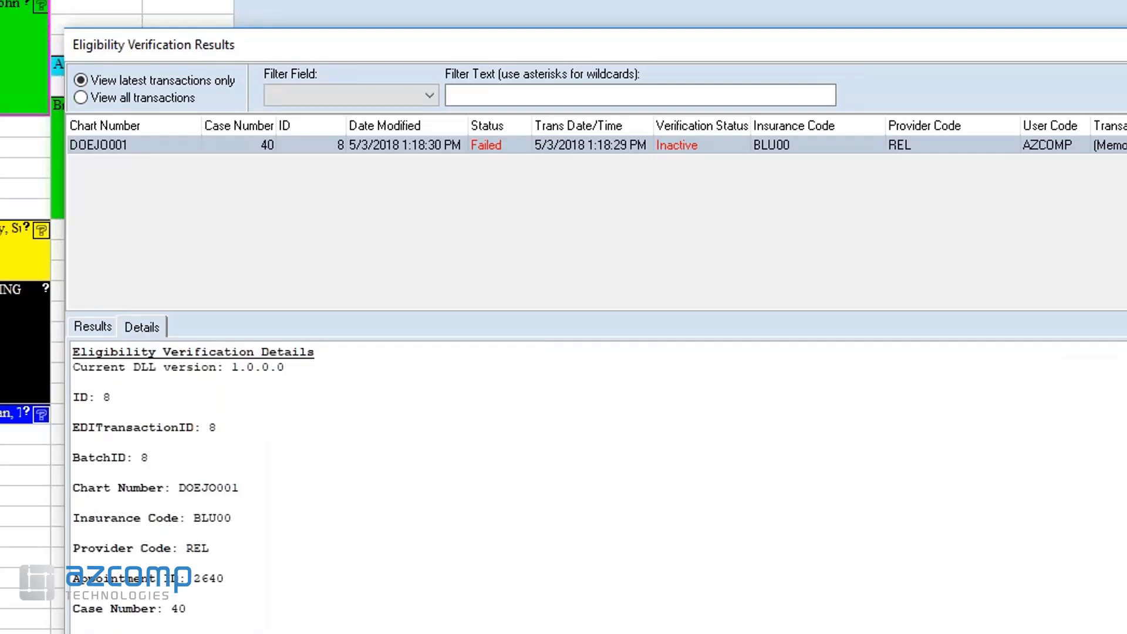
pyautogui.scroll(-4, 587, 487)
pyautogui.scroll(1, 587, 487)
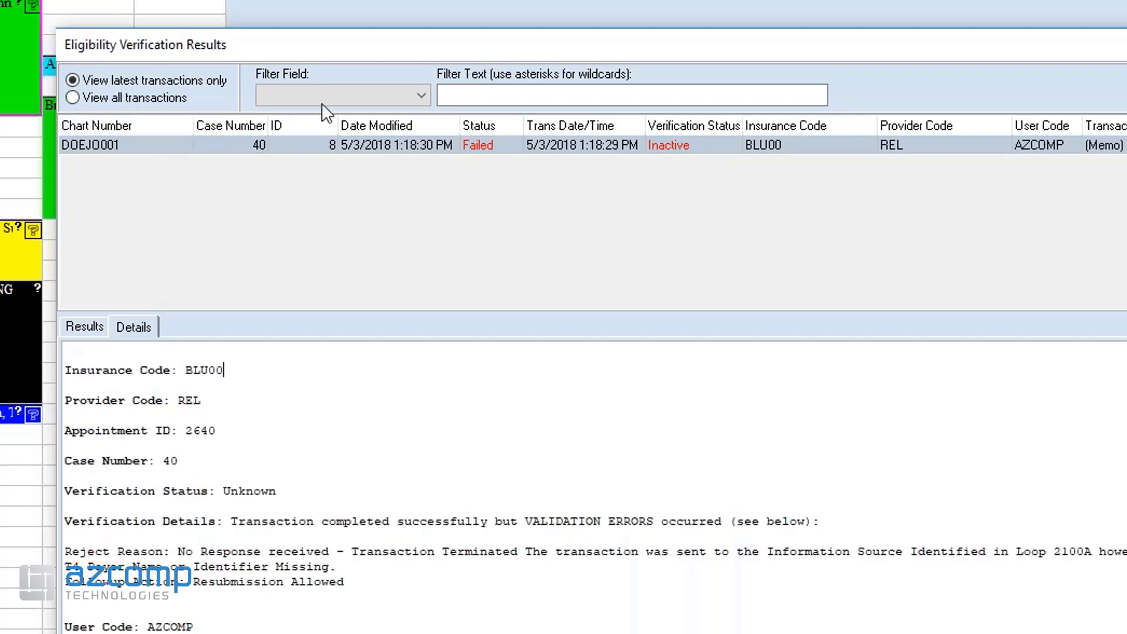
# List all five case 40 eligibility transactions (IDs 4–8), reviewing Active ID 6 and Inactive ID 5
pyautogui.click(77, 97)
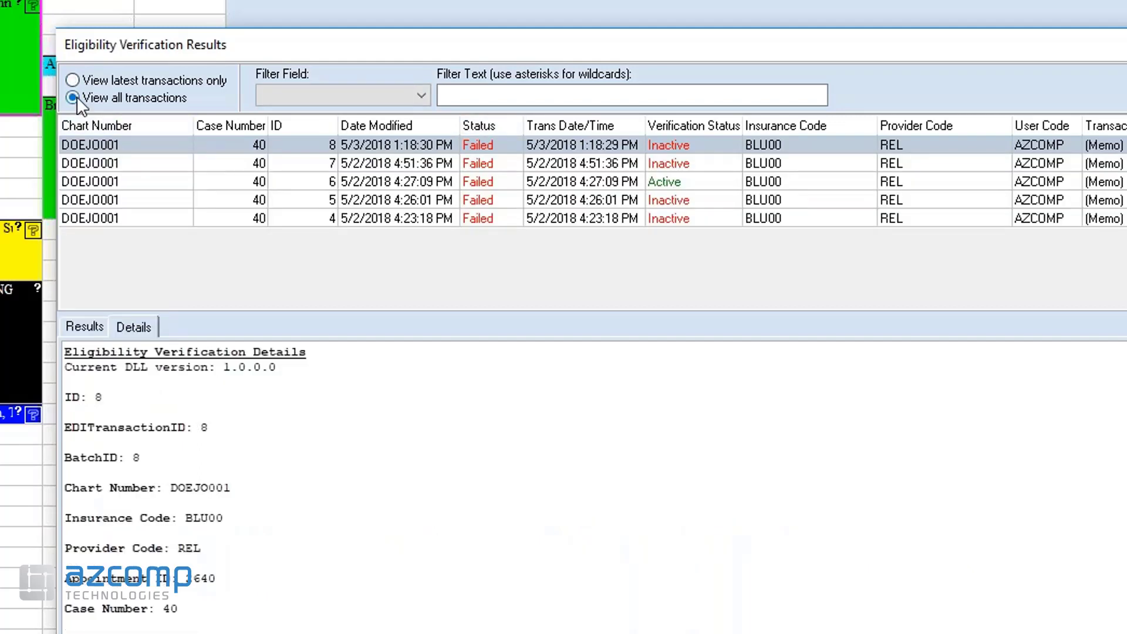
pyautogui.click(561, 179)
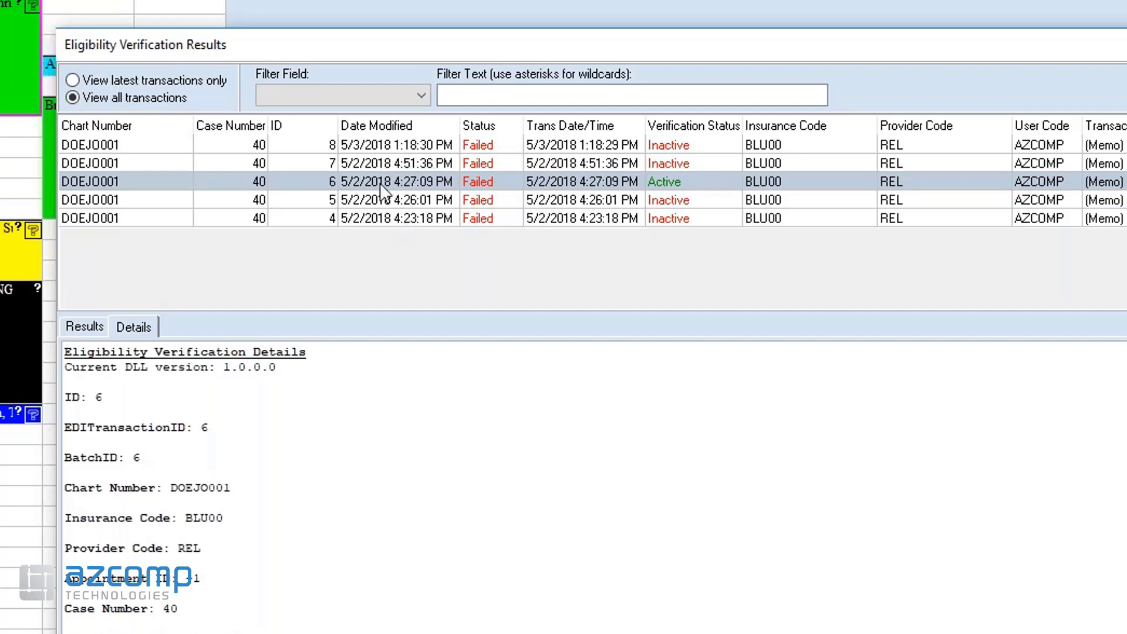
pyautogui.click(375, 201)
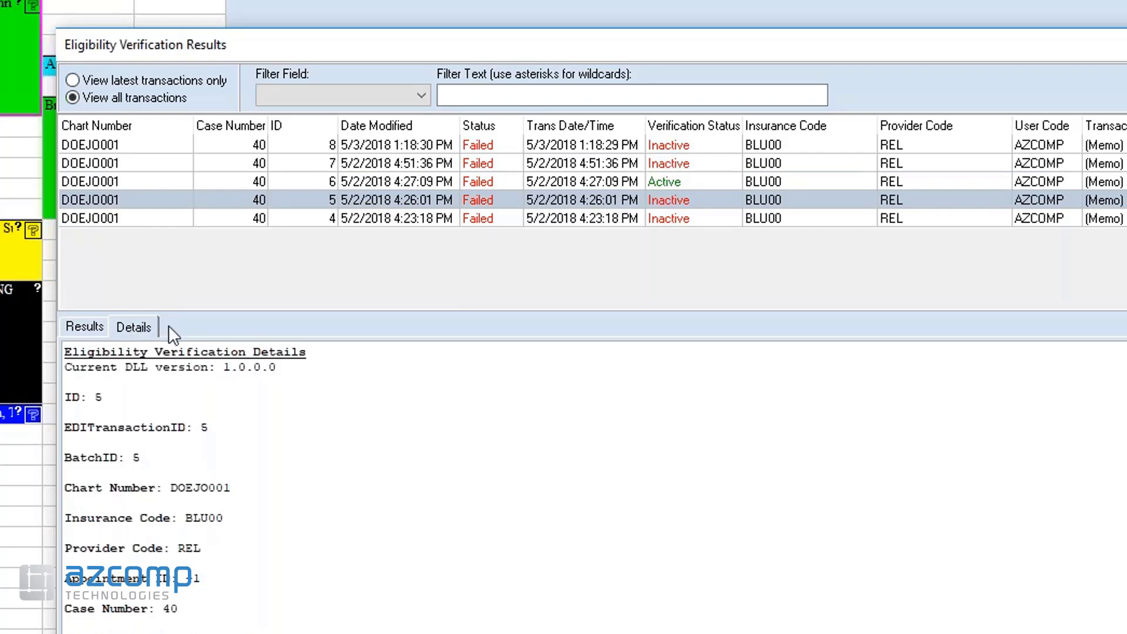
pyautogui.click(85, 327)
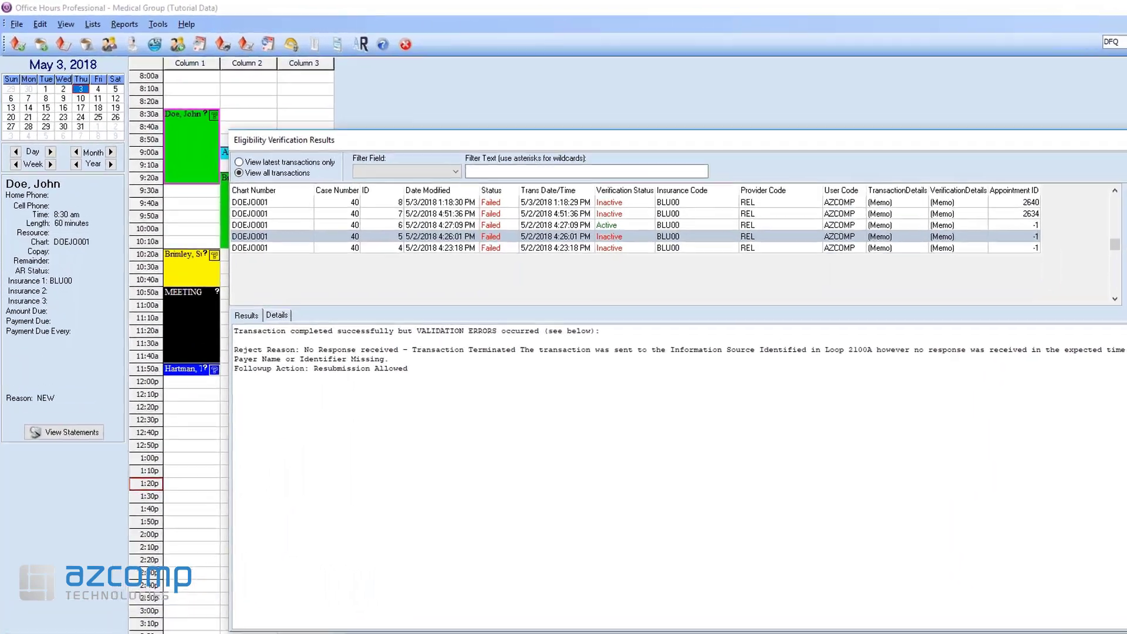
# Close the eligibility results and Office Hours, back to the Patient List showing case 40, BCBS 2018
pyautogui.click(1017, 242)
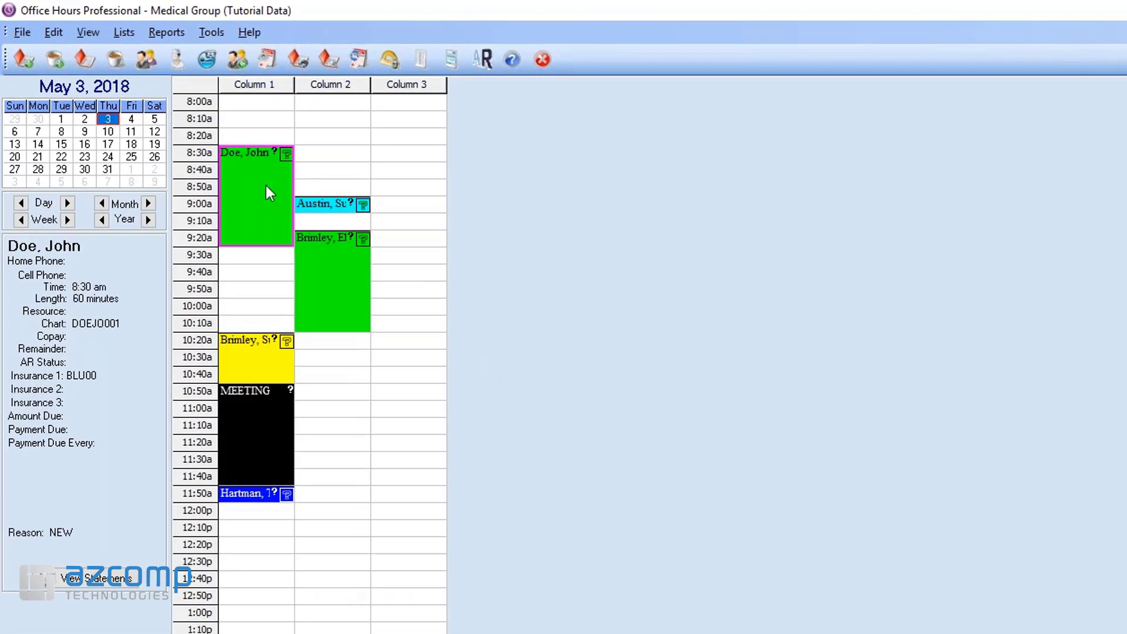
pyautogui.click(543, 59)
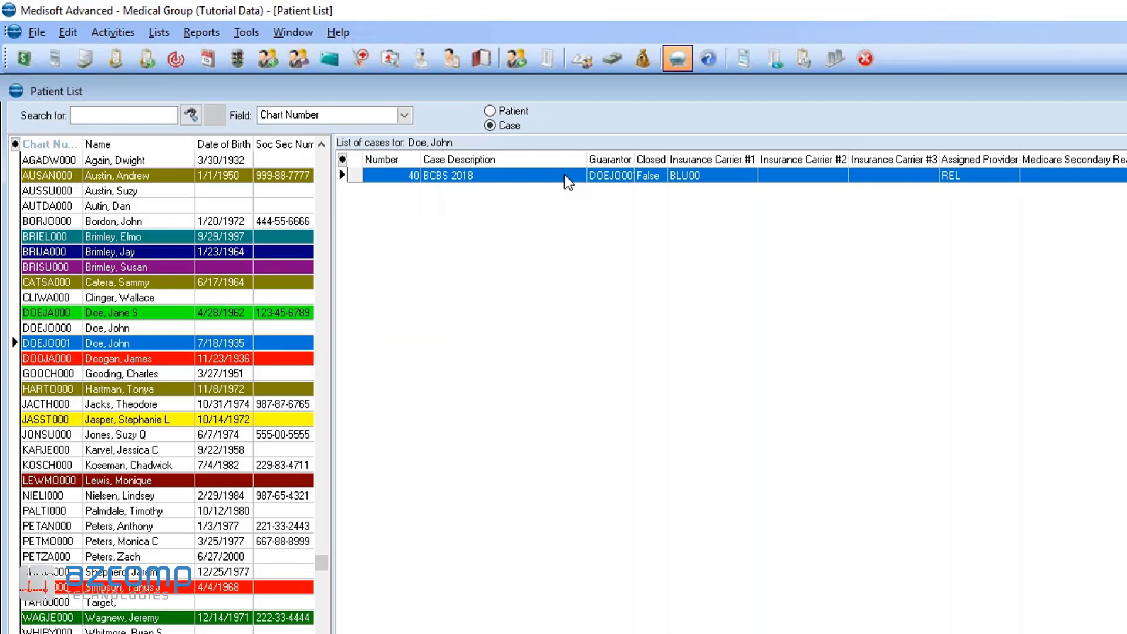
pyautogui.click(107, 343)
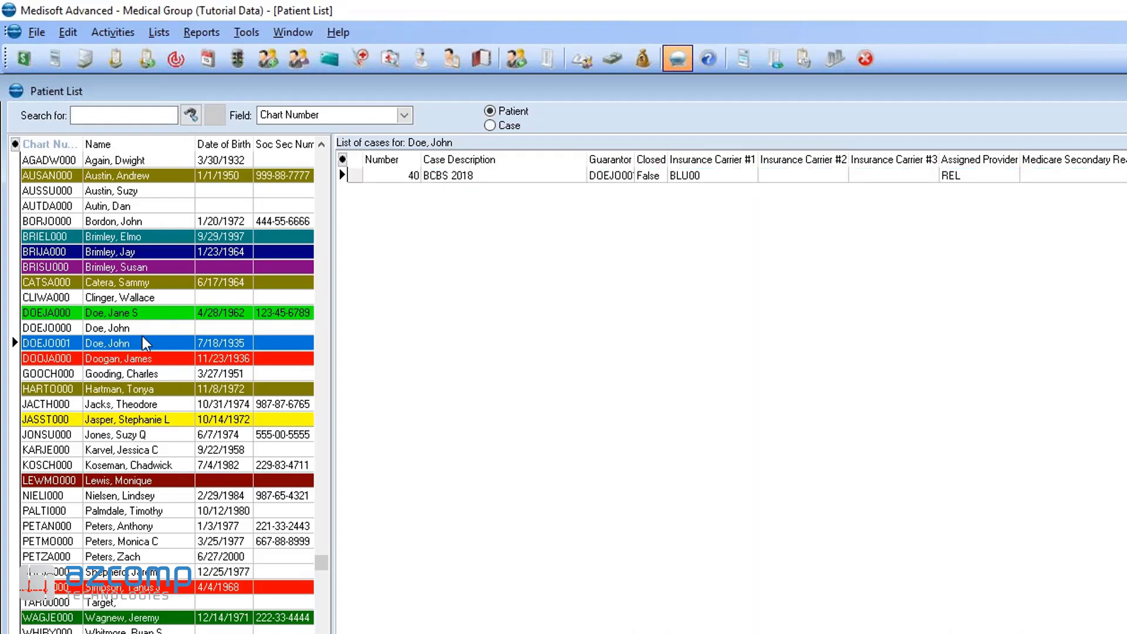
# Open case 40, BCBS 2018, and review its eligibility results showing the failed, inactive BLU00 check
pyautogui.click(454, 175)
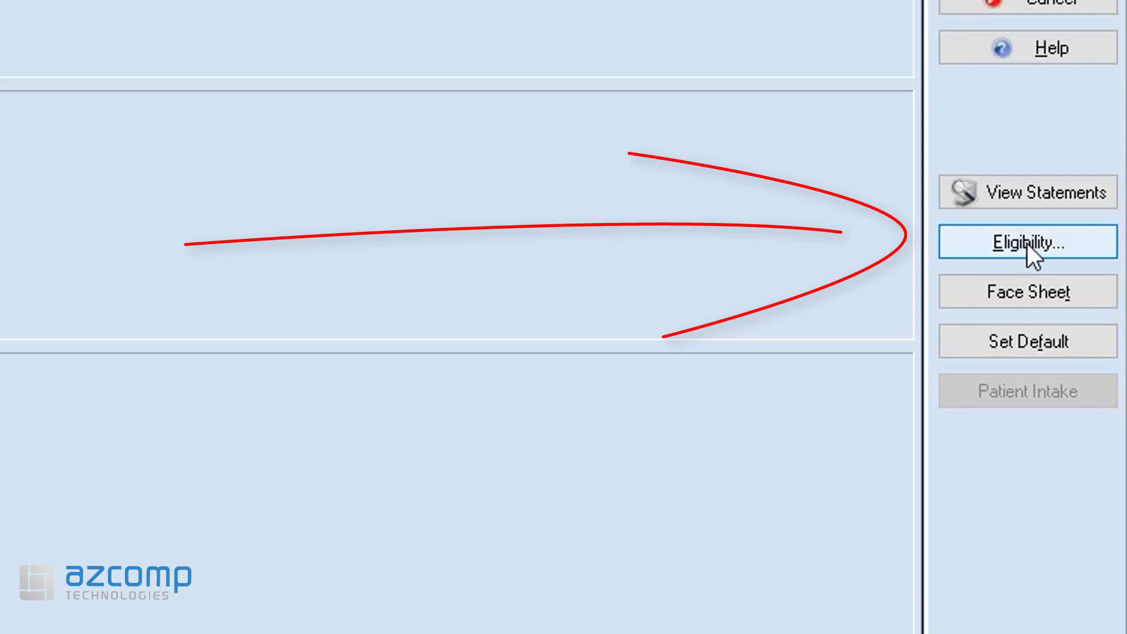
pyautogui.click(1027, 245)
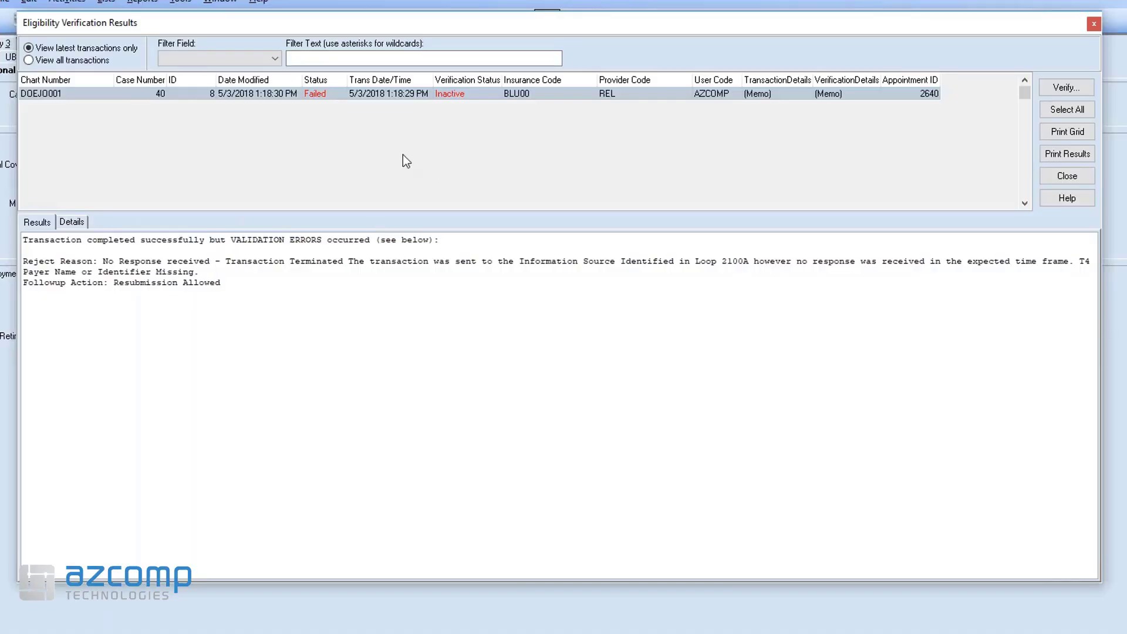
pyautogui.moveTo(326, 26); pyautogui.dragTo(472, 55)
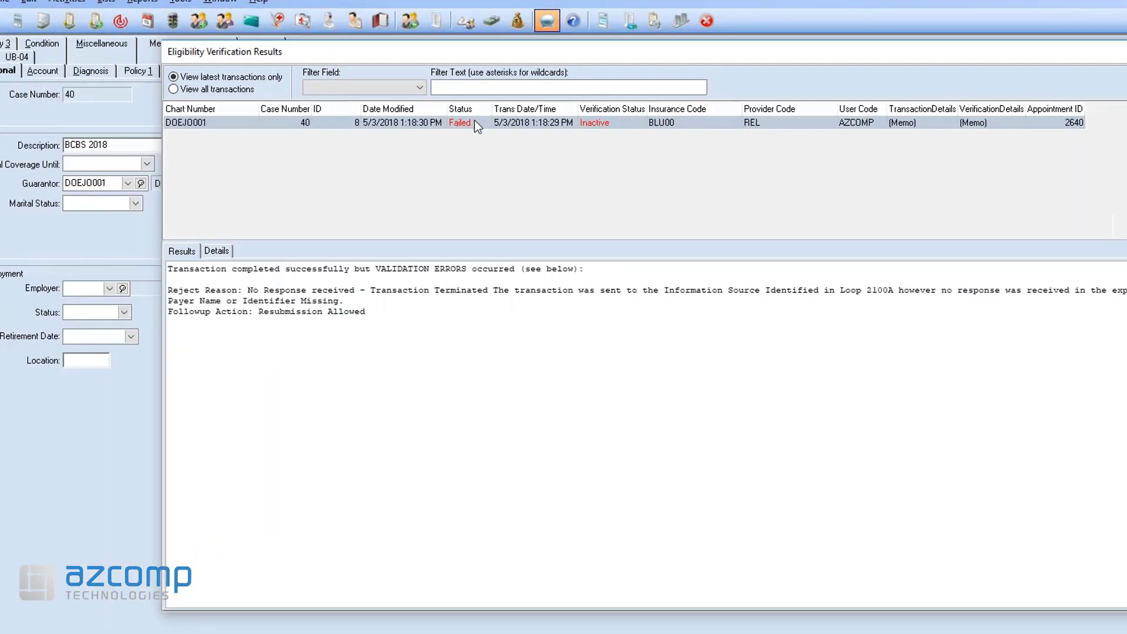
pyautogui.press('Escape')
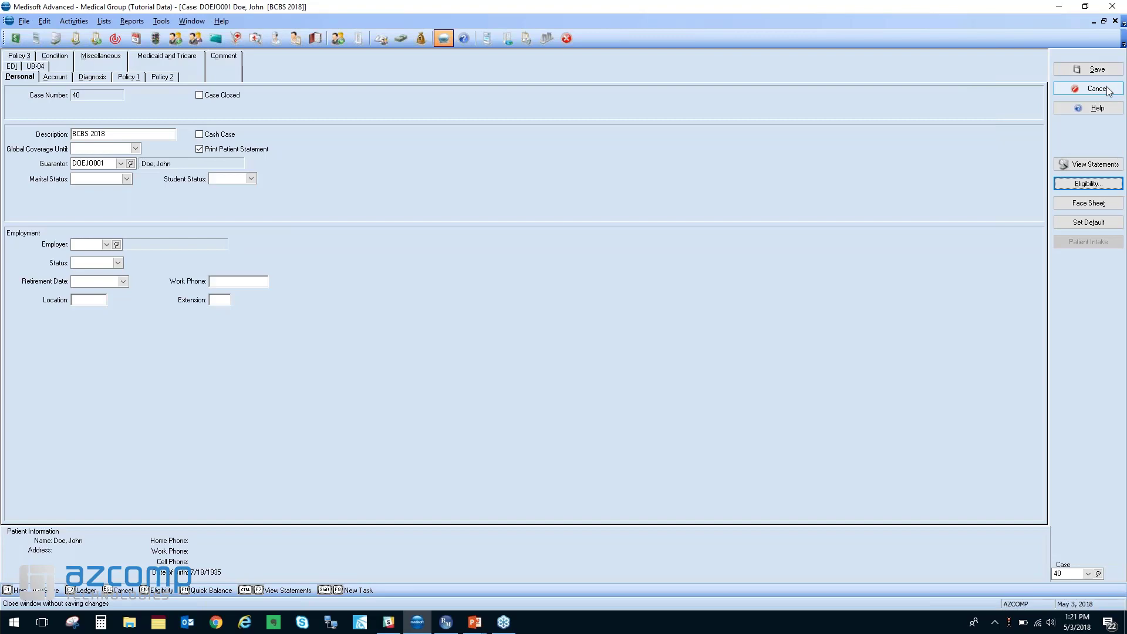
# Cancel the case and show the May 3, 2018 Day view with the 60-minute 8:30 am appointment
pyautogui.click(1108, 89)
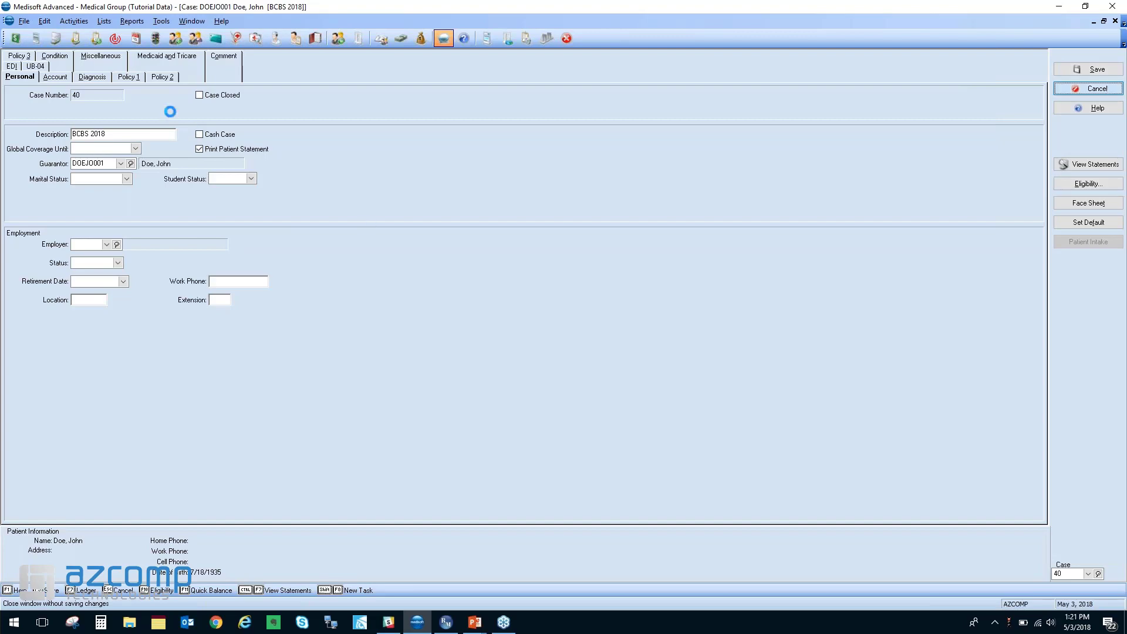
pyautogui.click(136, 38)
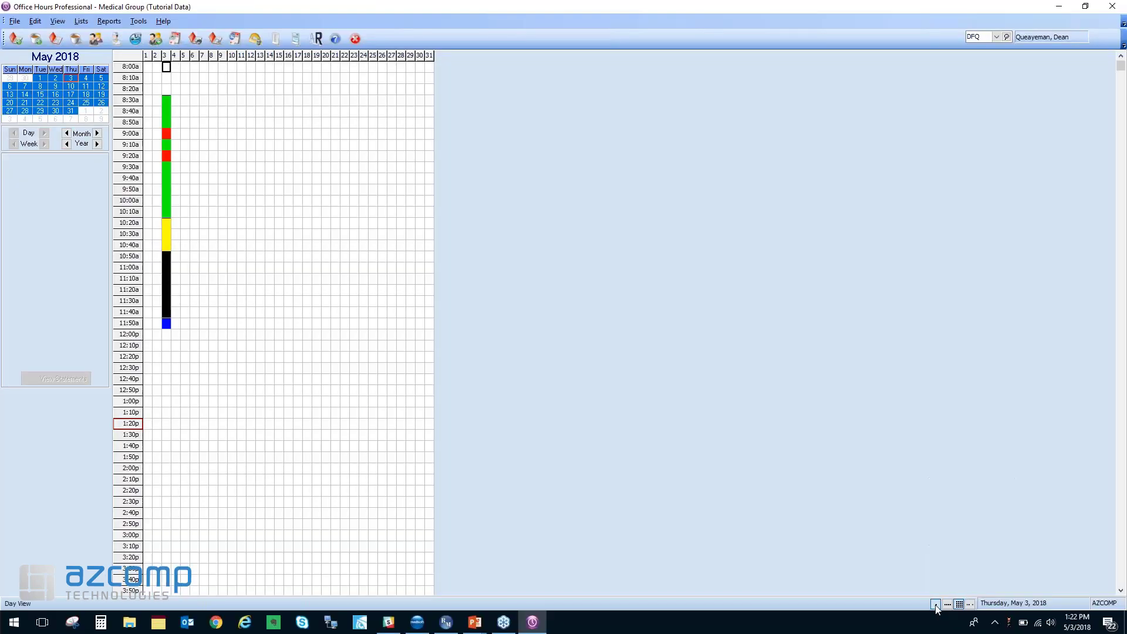
pyautogui.click(958, 604)
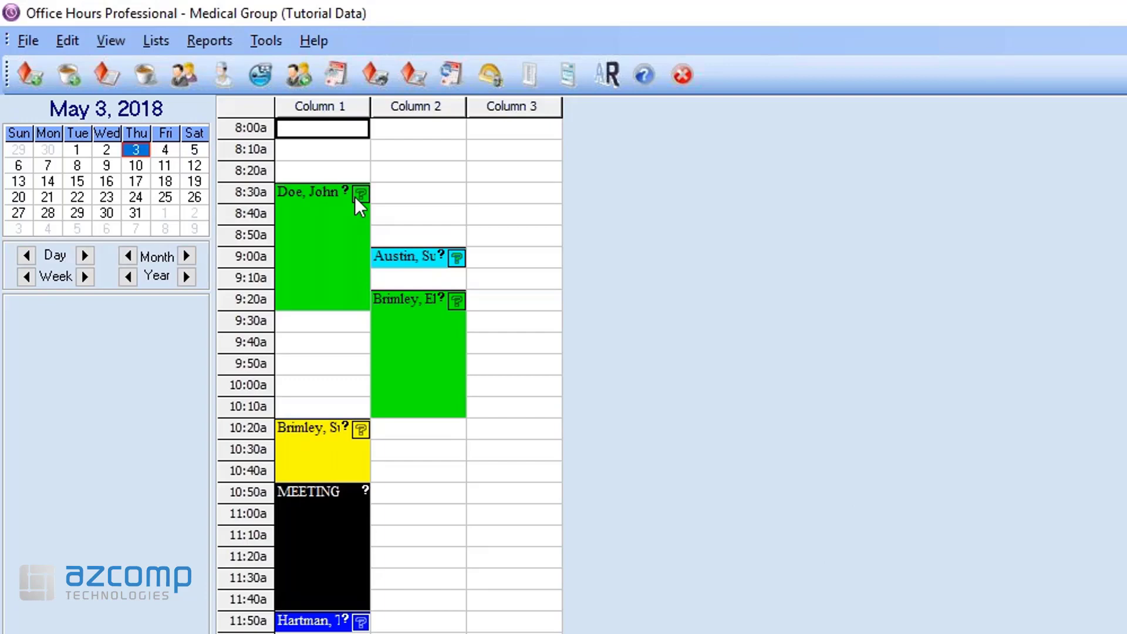
pyautogui.click(319, 196)
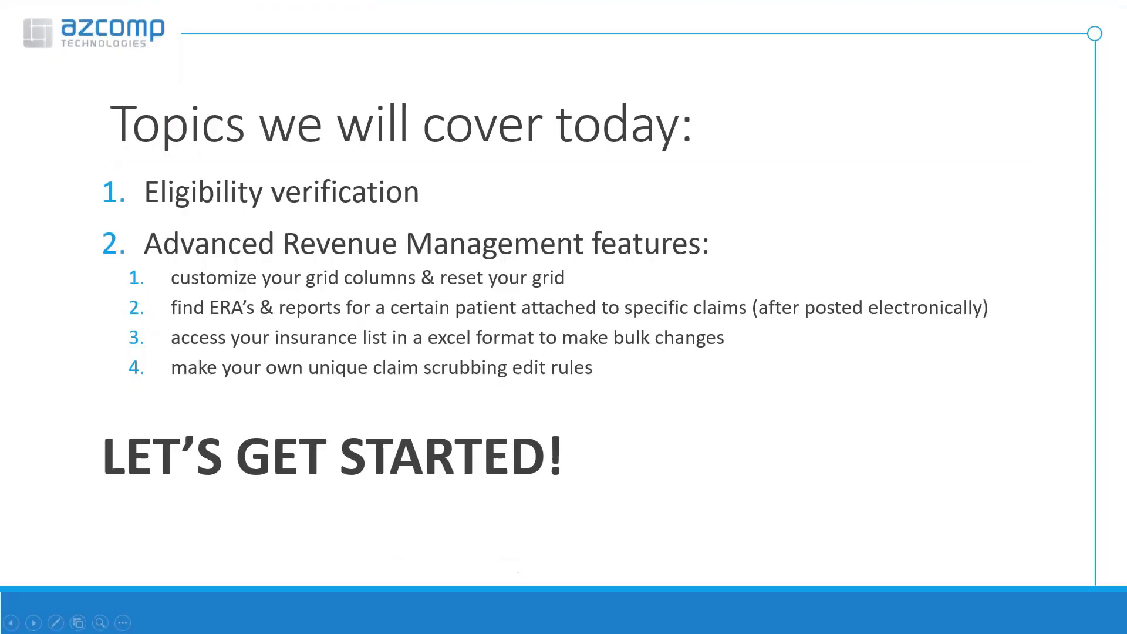
pyautogui.click(244, 323)
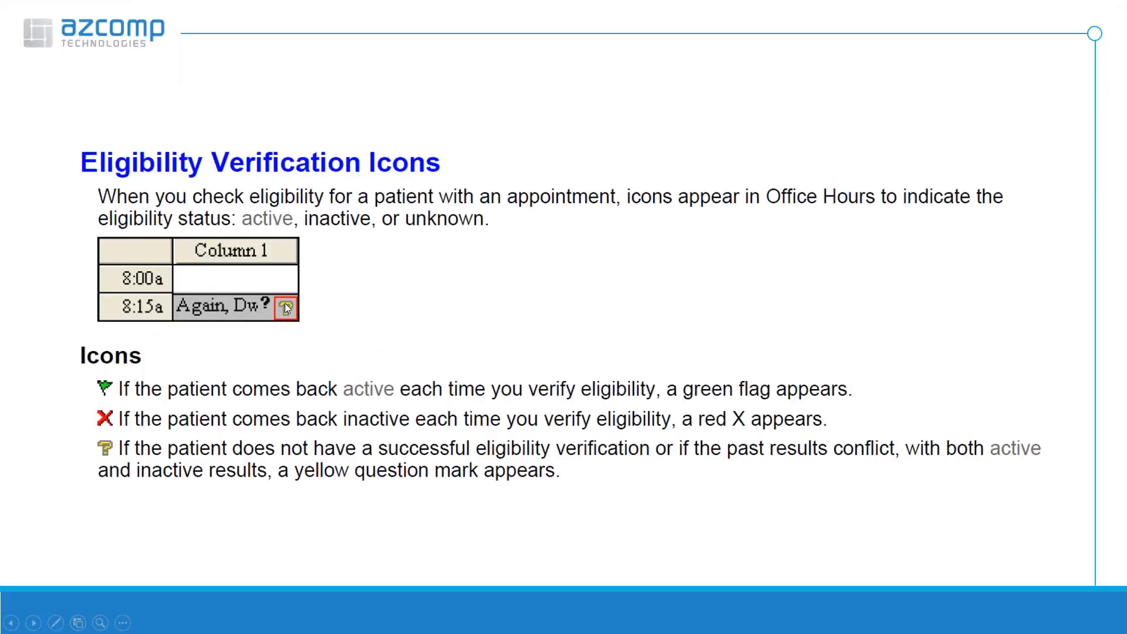